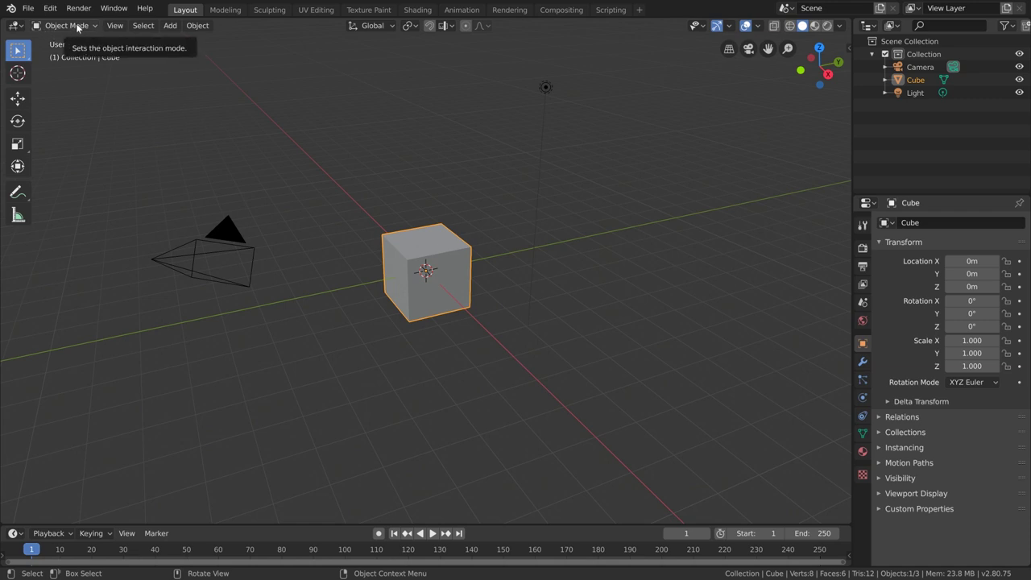
- Switch the default cube from Object Mode to Edit Mode
click(78, 27)
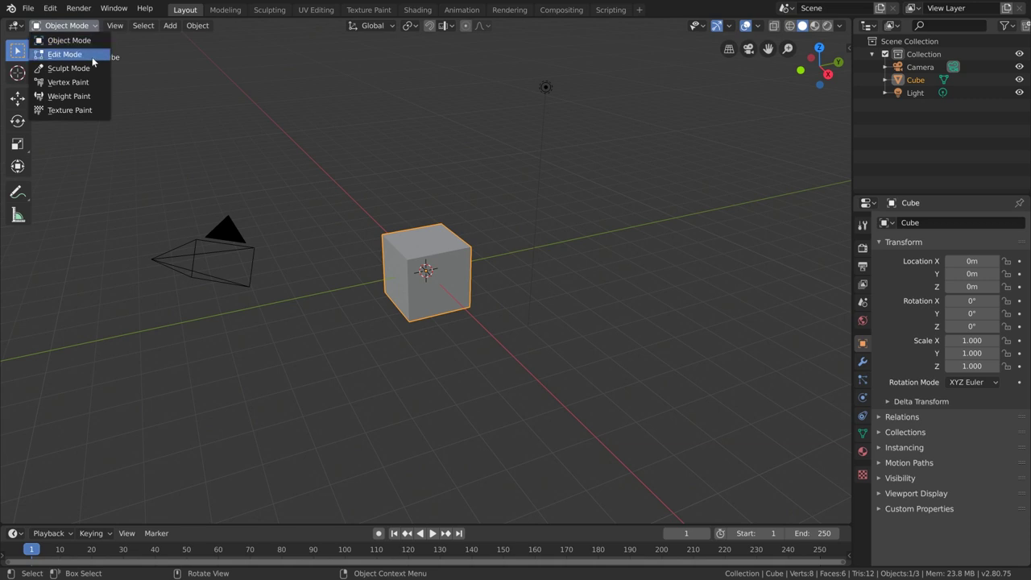
click(81, 54)
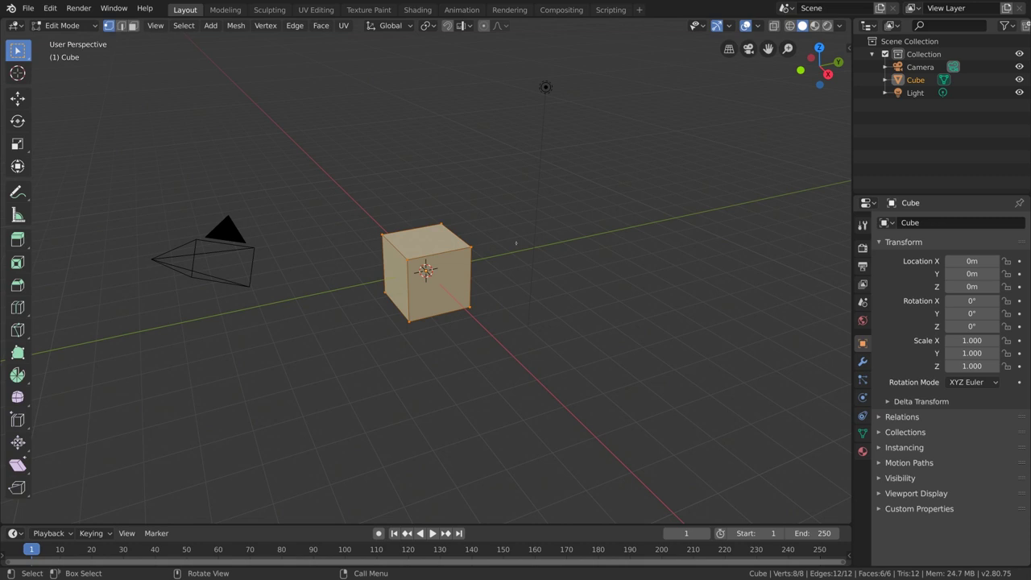
key(Tab)
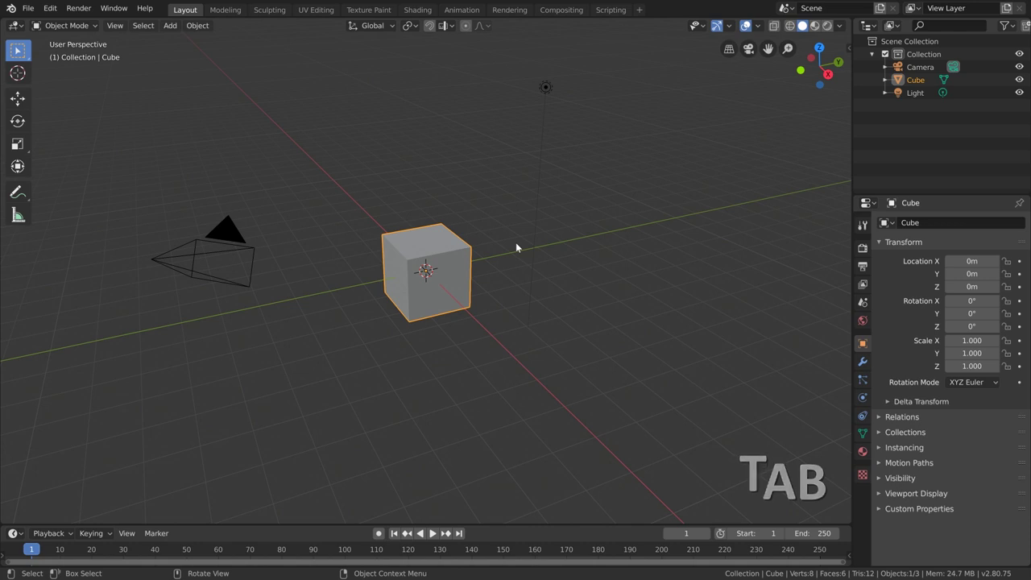
key(Tab)
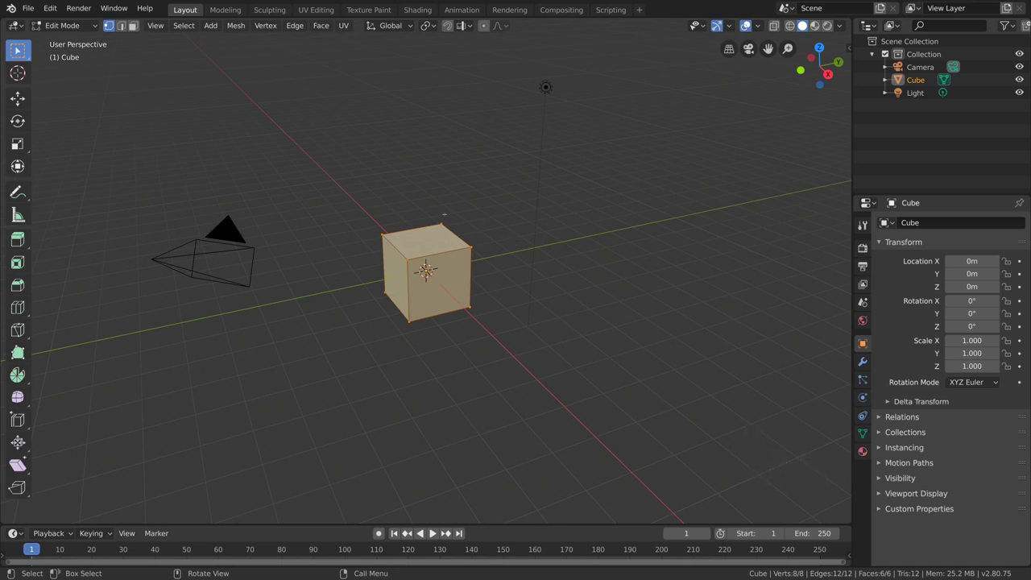
- Select the four vertices of the cube's front face one by one, then clear the whole selection
scroll(383, 233, up, 4)
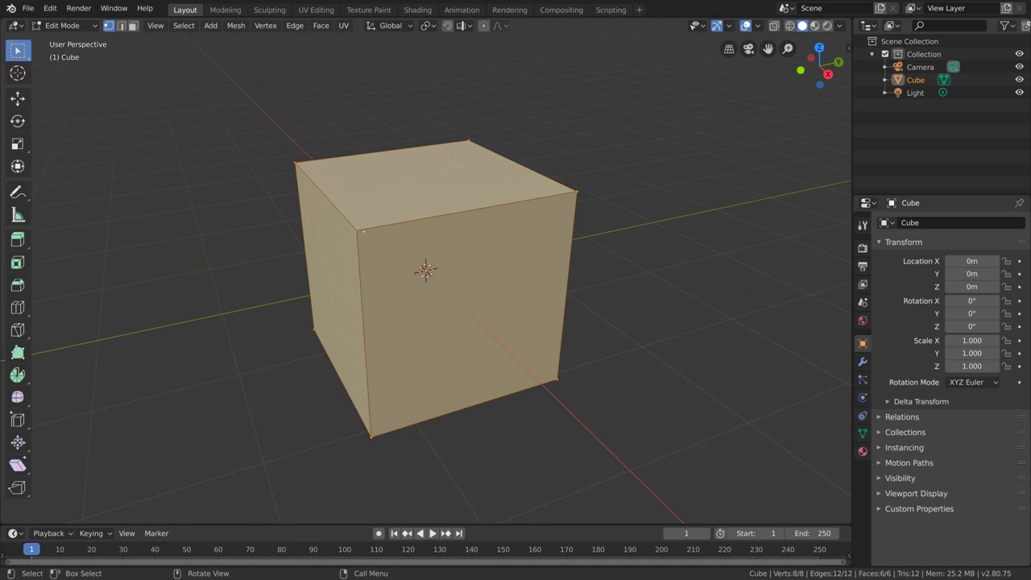
scroll(408, 296, down, 3)
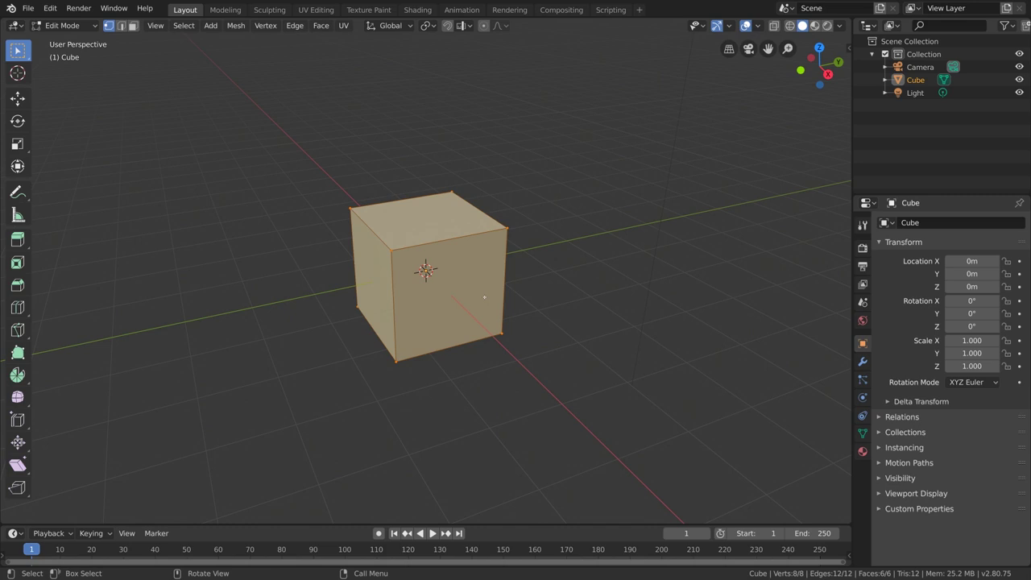
click(507, 228)
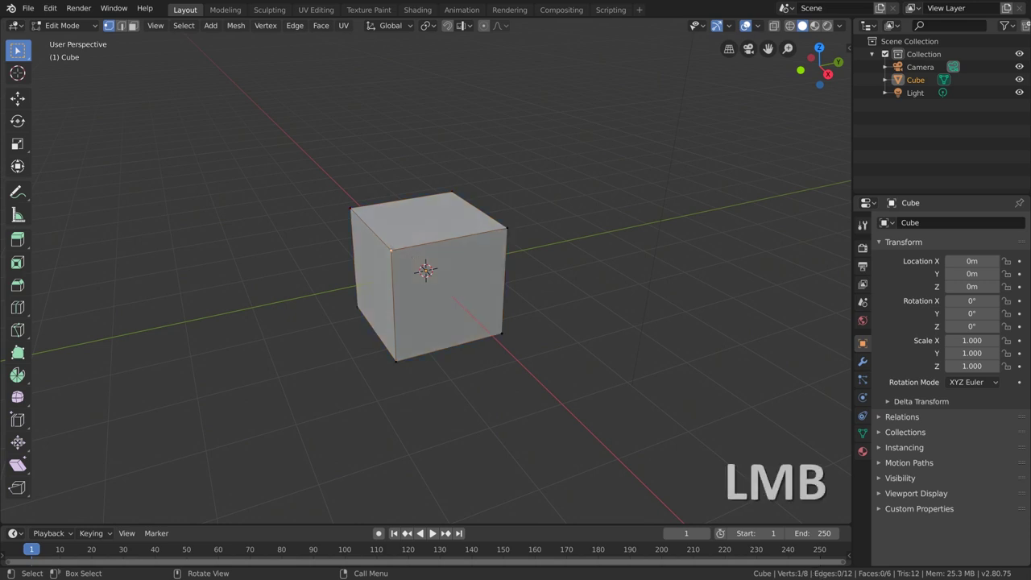
click(501, 333)
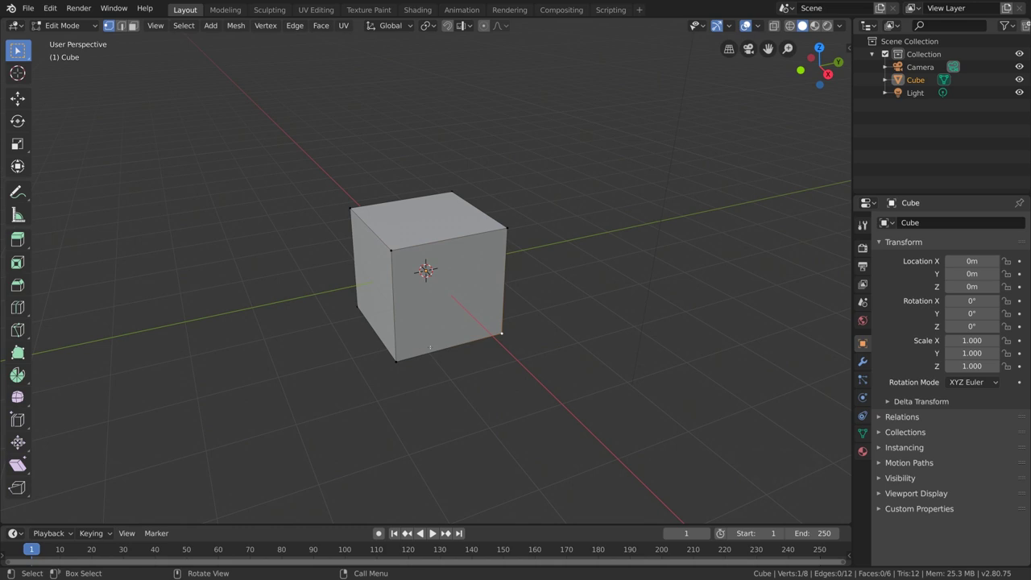
shift+click(508, 227)
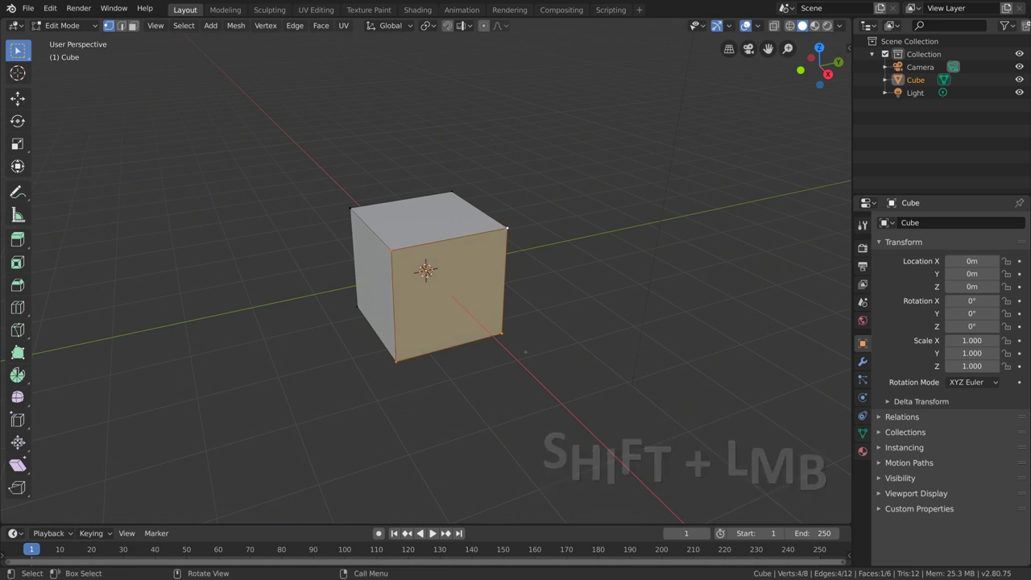
key(a)
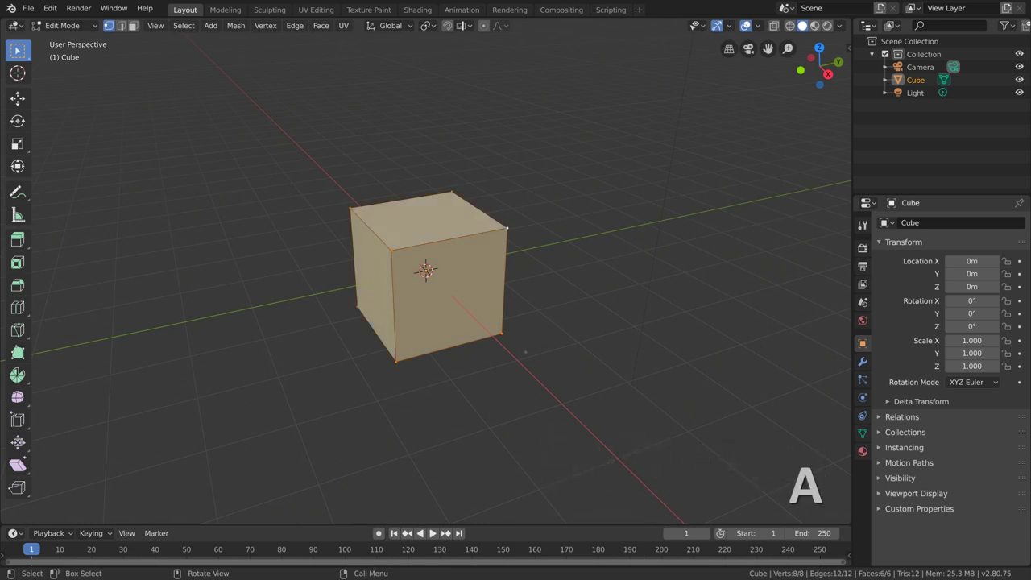
key(a)
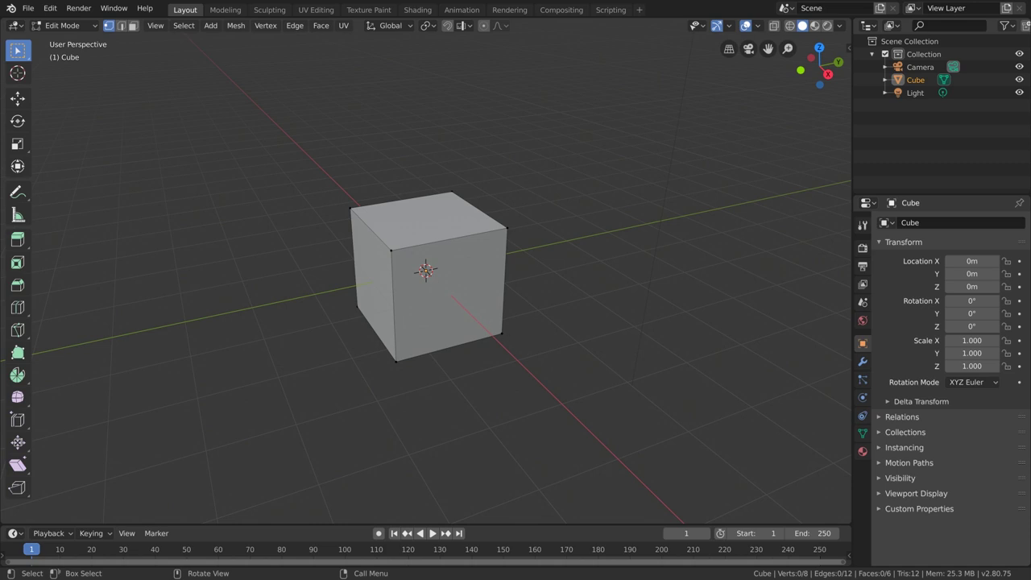
- Move the cube's nearest upper corner vertex freely inward with the Move tool
click(18, 97)
mouse_move(389, 199)
mouse_down()
mouse_move(385, 241)
mouse_move(394, 213)
mouse_up()
drag(403, 237, 437, 316)
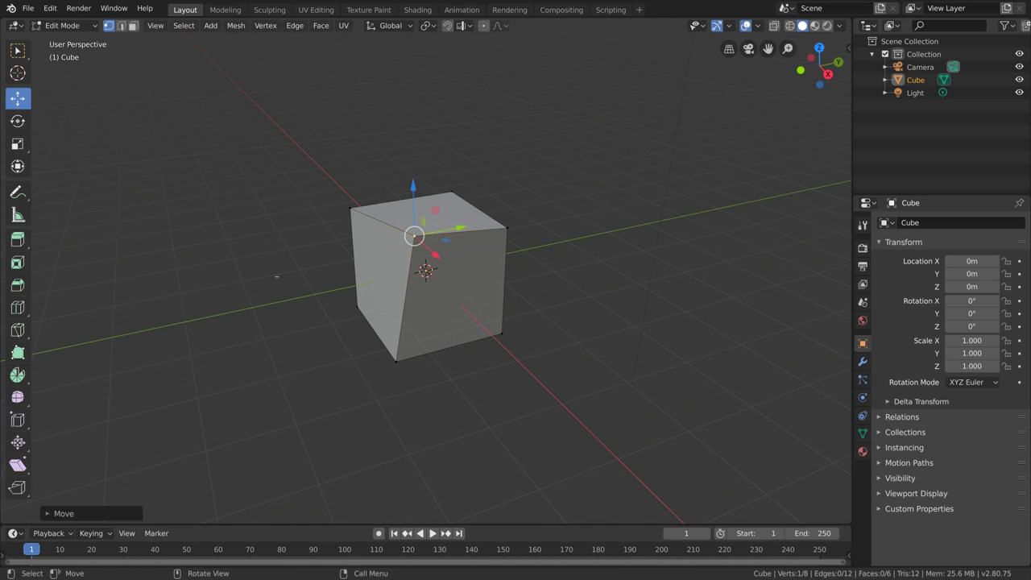
- Try to rotate and then scale the single selected corner vertex
click(18, 120)
drag(447, 242, 310, 246)
click(18, 144)
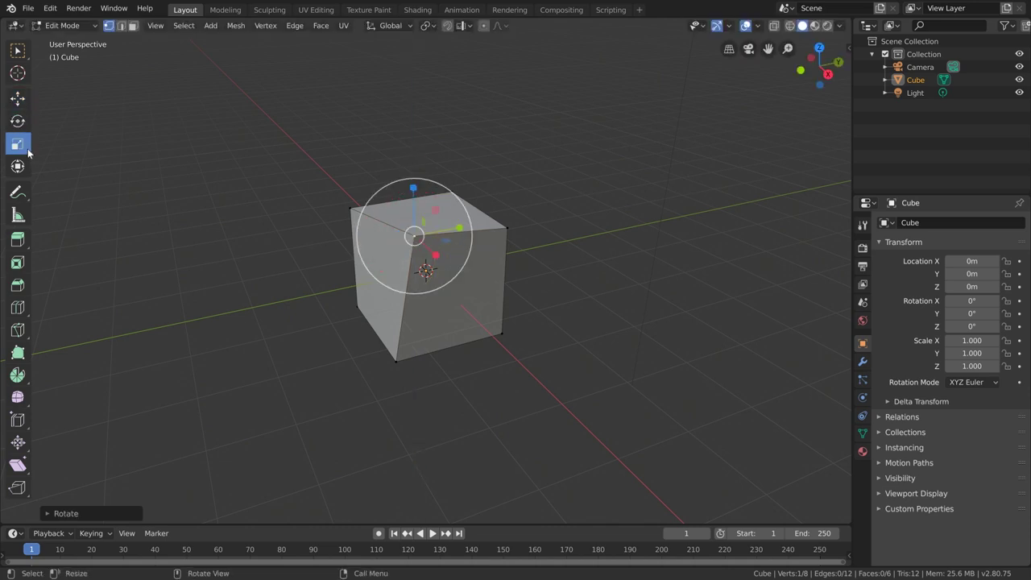
drag(444, 230, 586, 212)
- Add the other three front-face vertices to the selection, then rotate and scale the four together
shift+click(506, 228)
shift+click(502, 333)
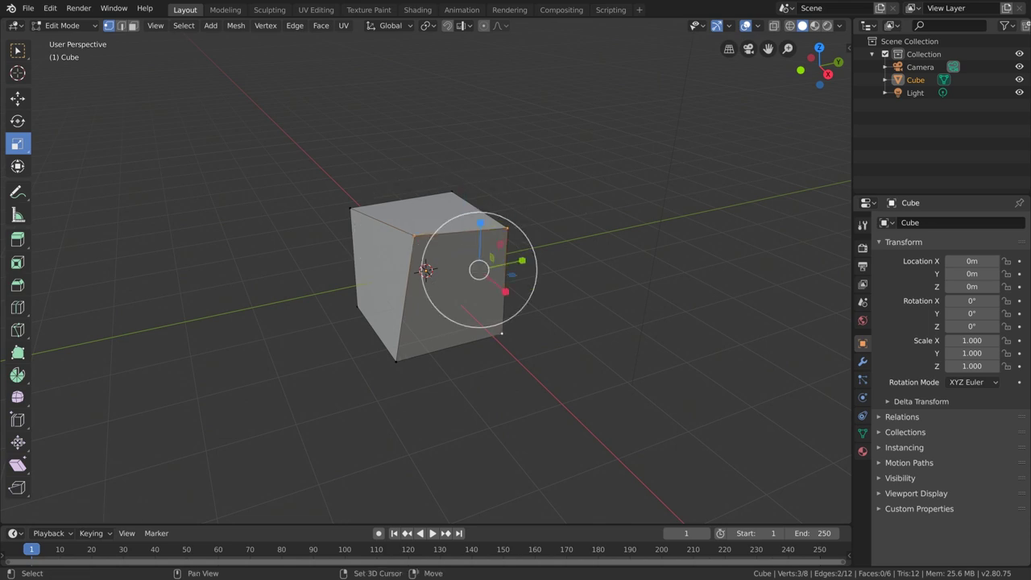
shift+click(396, 361)
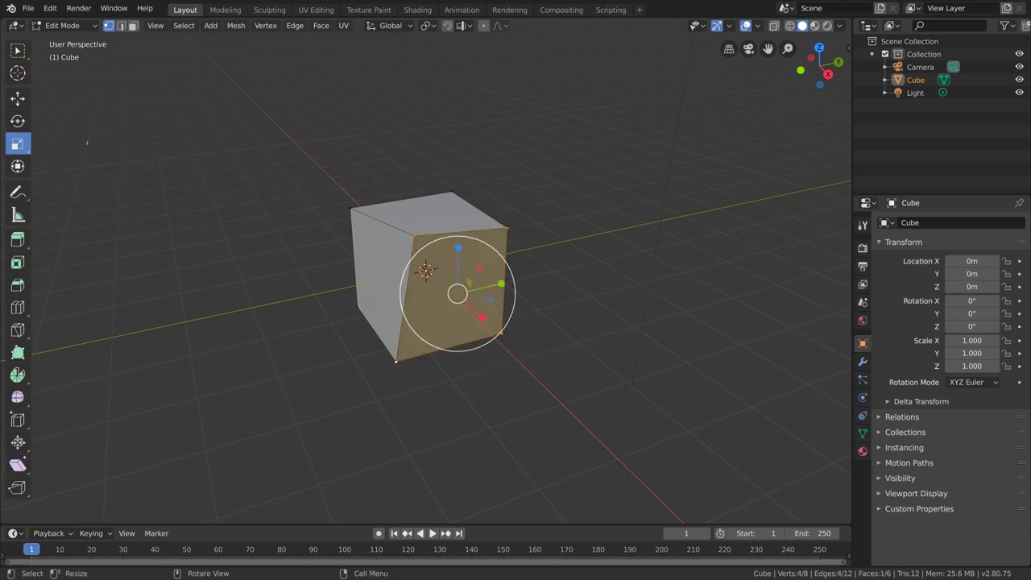
click(18, 121)
drag(479, 256, 527, 281)
click(18, 144)
scroll(586, 366, down, 2)
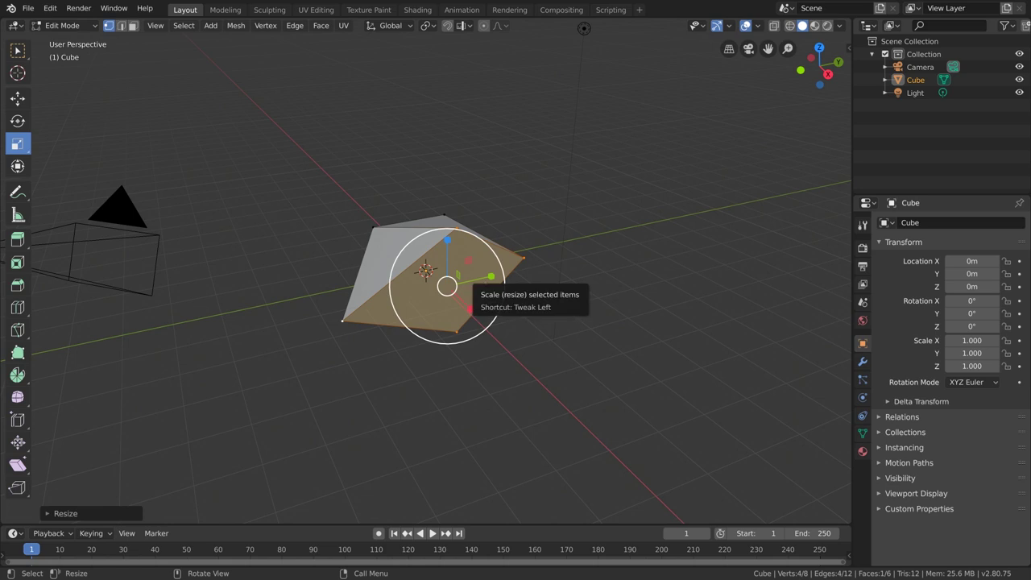
- Switch to edge selection and select the front face's upper edge, then its lower edge
click(122, 26)
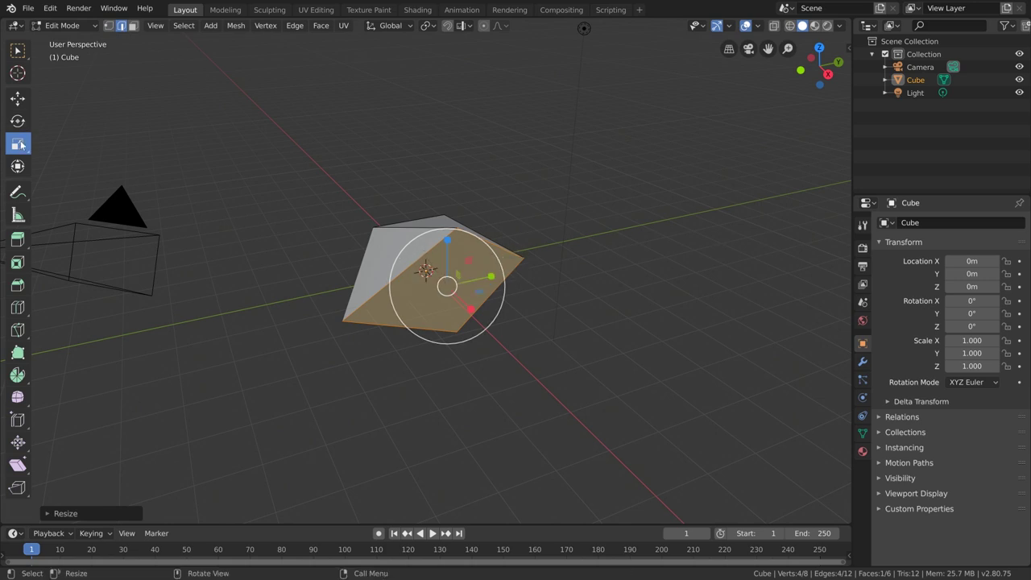
click(18, 97)
click(17, 50)
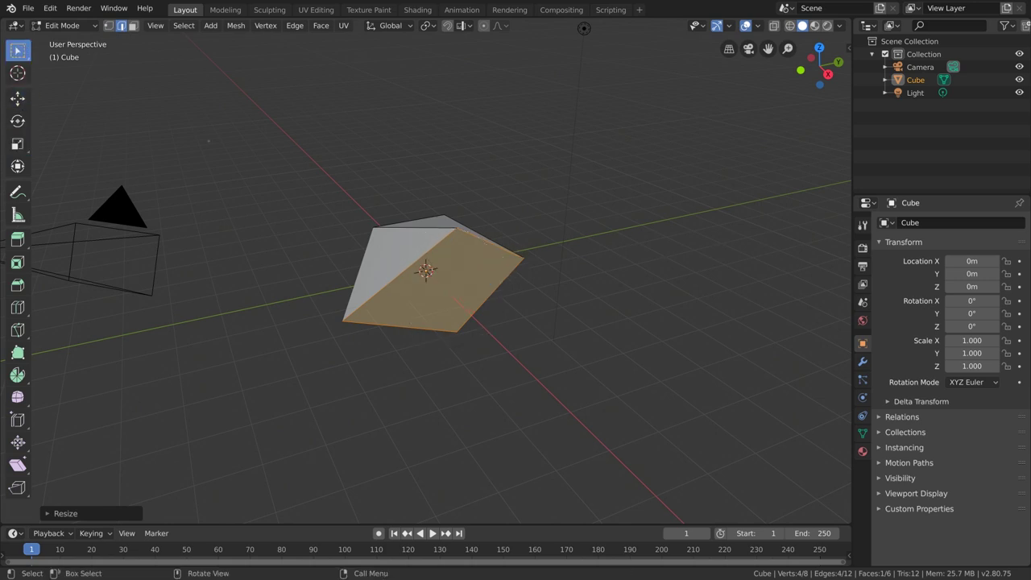
click(489, 243)
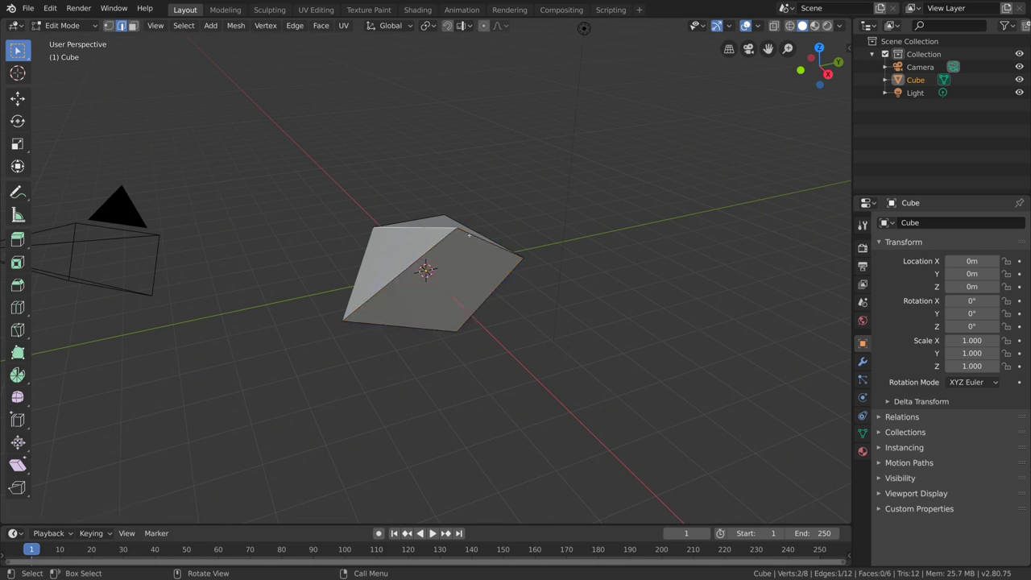
click(418, 330)
- Switch to face selection and select the front face, then the top face
click(133, 25)
click(455, 275)
middle_drag(386, 243, 457, 247)
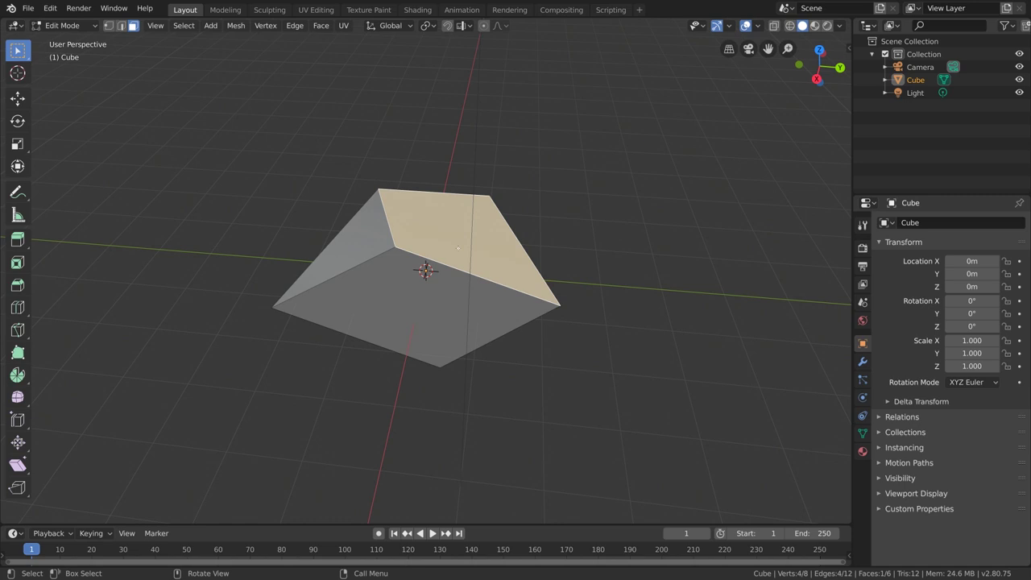
click(64, 26)
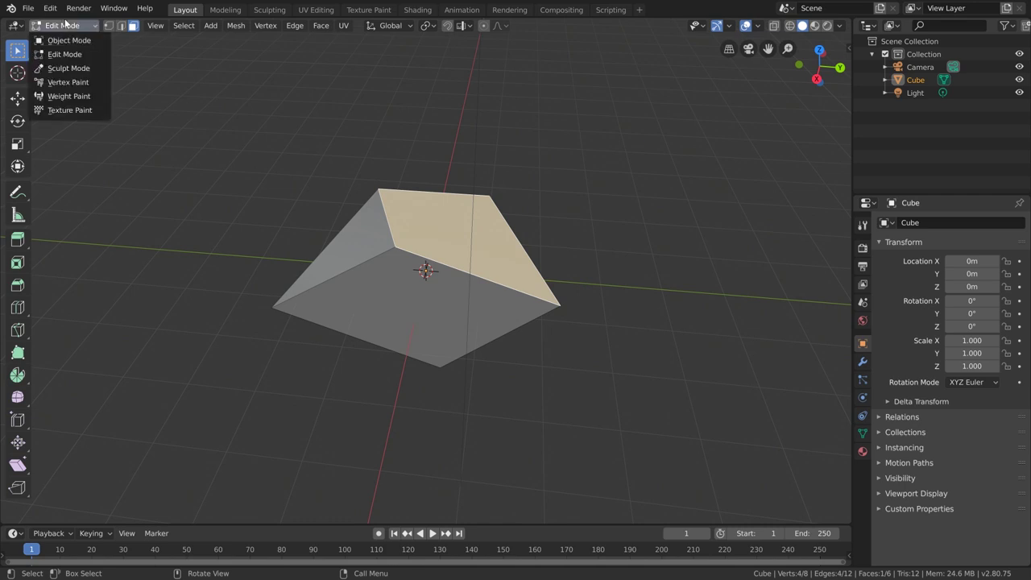
click(83, 54)
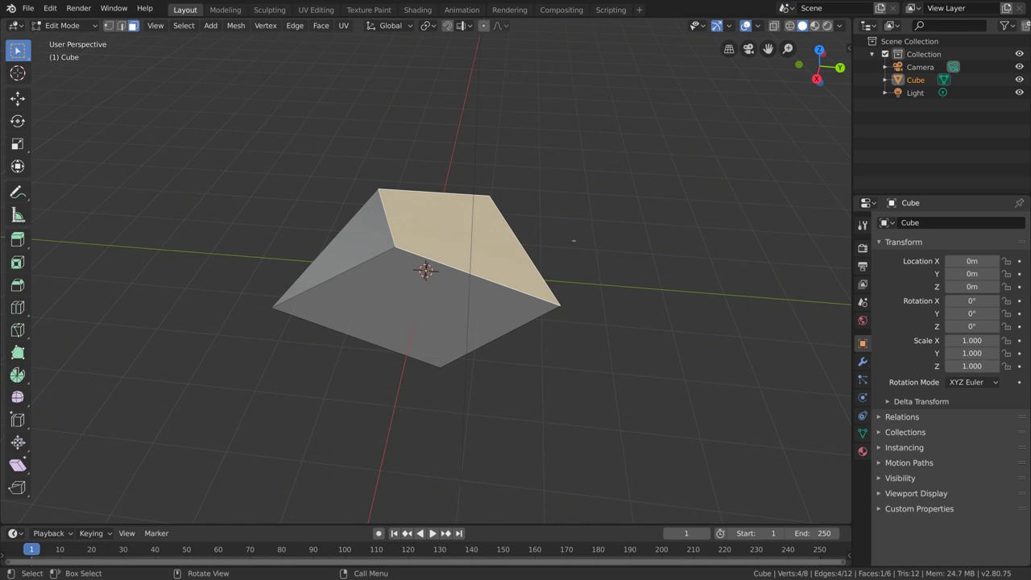
- Switch to vertex selection and select the near upper corner vertex where the front, side and top faces meet
middle_drag(574, 238, 444, 280)
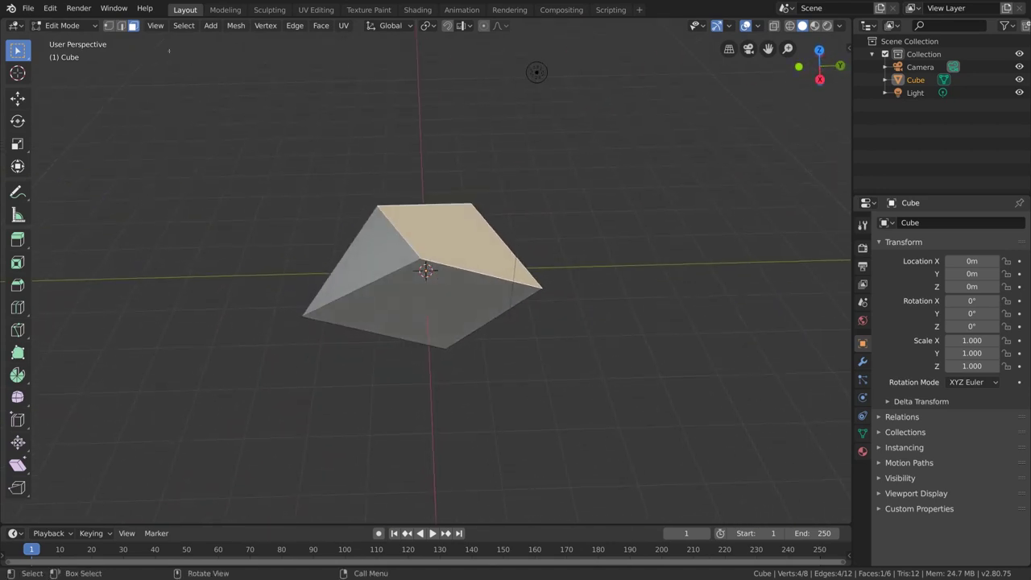
click(109, 26)
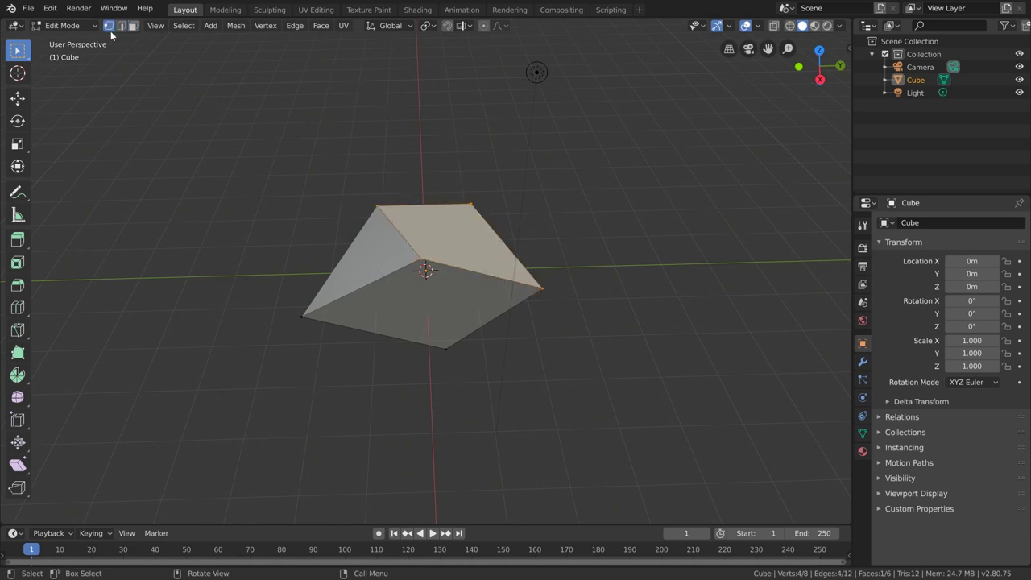
click(424, 260)
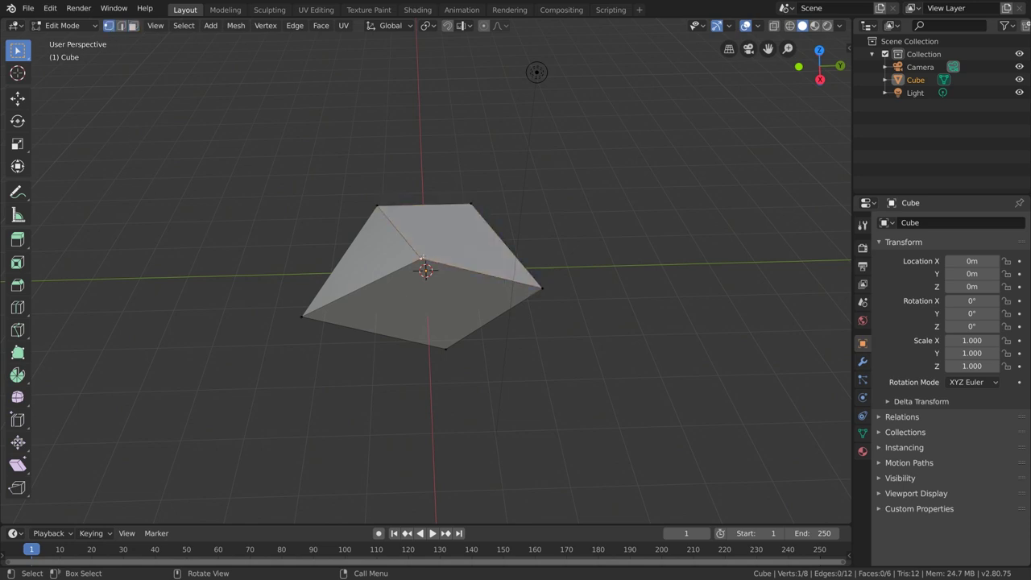
scroll(424, 260, up, 6)
scroll(424, 260, up, 6)
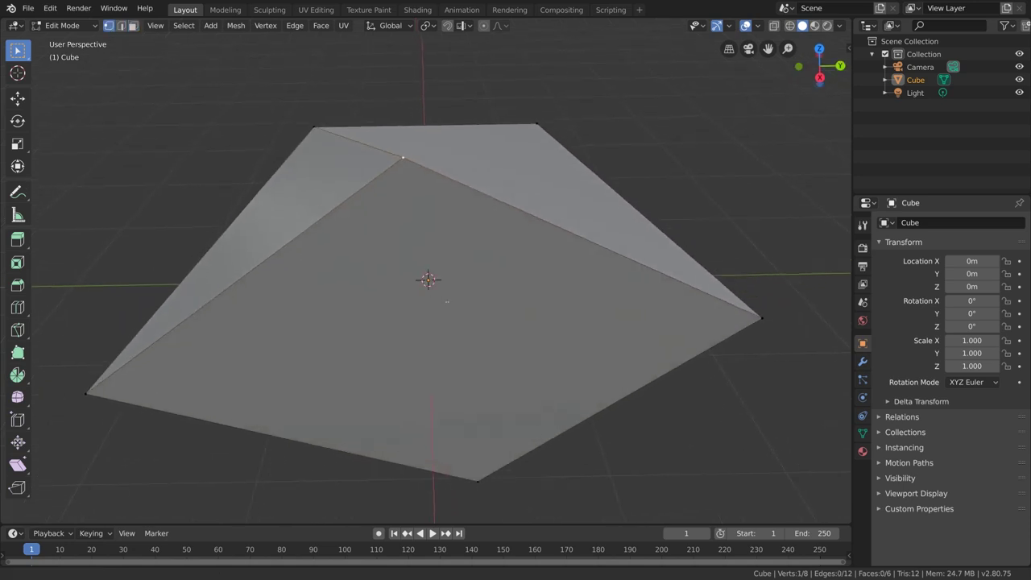
shift+middle_drag(510, 285, 533, 258)
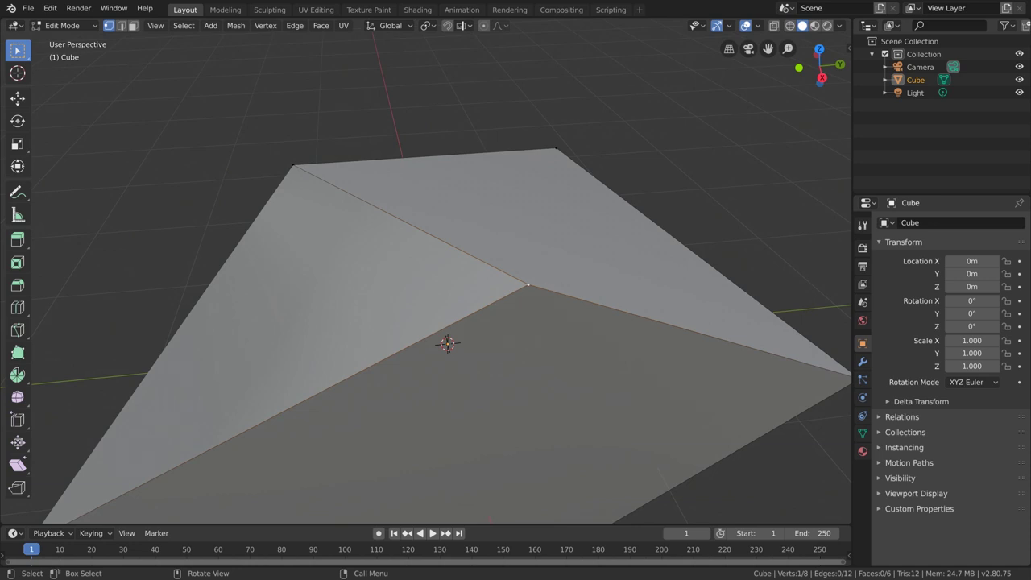
middle_drag(580, 285, 493, 278)
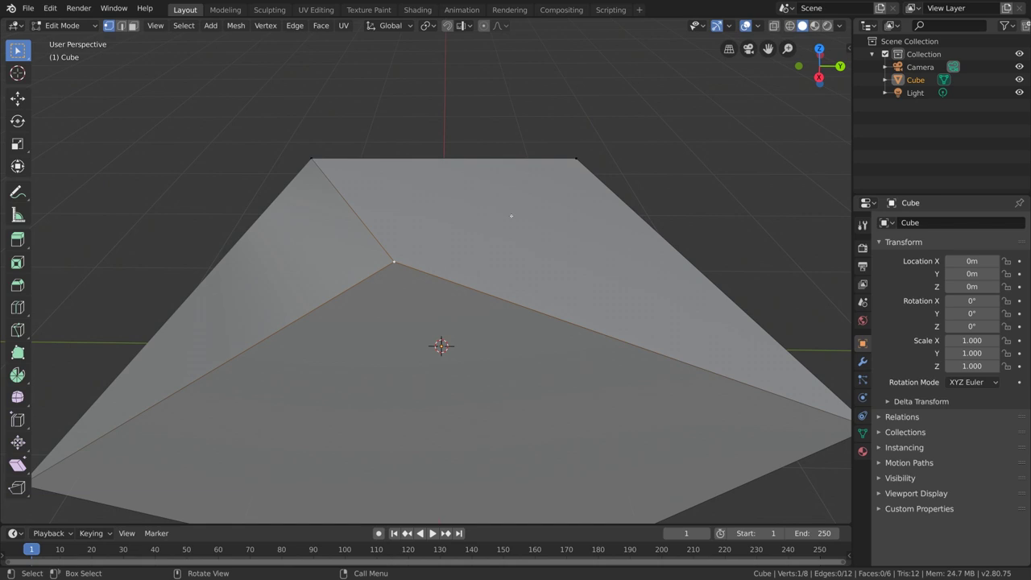
key(x)
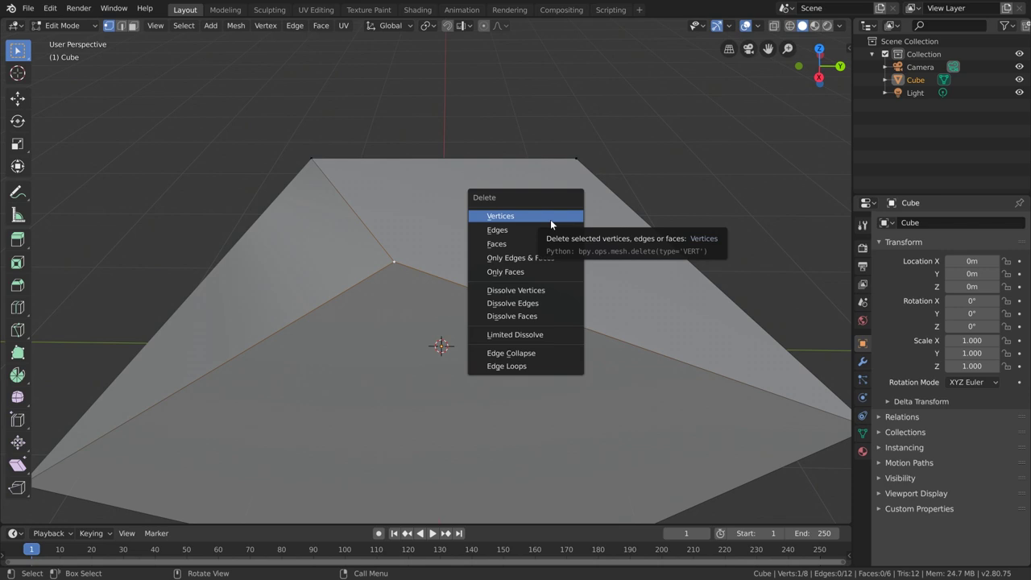
key(Escape)
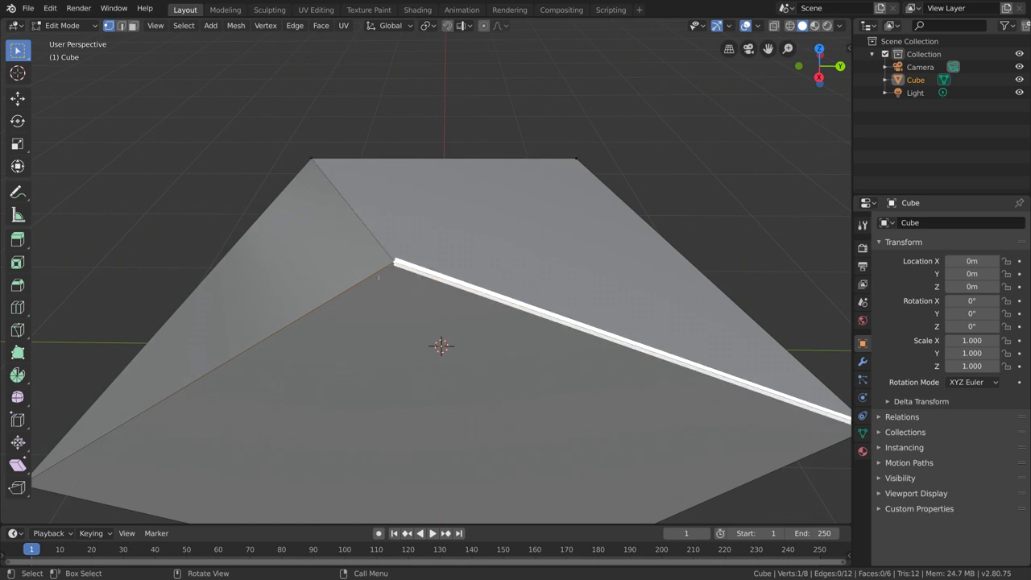
right_click(376, 298)
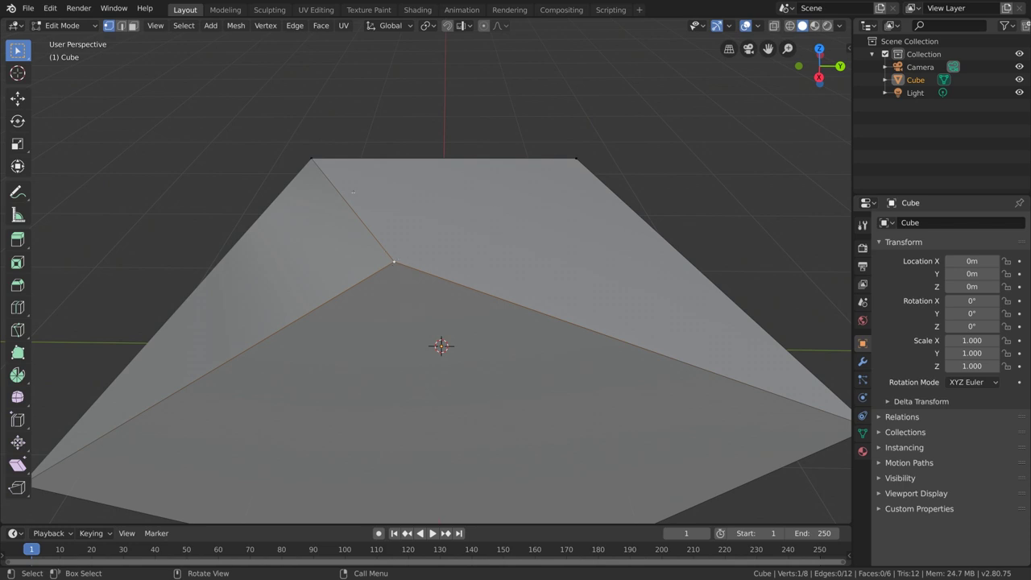
- Delete the selected corner vertex from the mesh with the Vertices option
scroll(391, 394, down, 2)
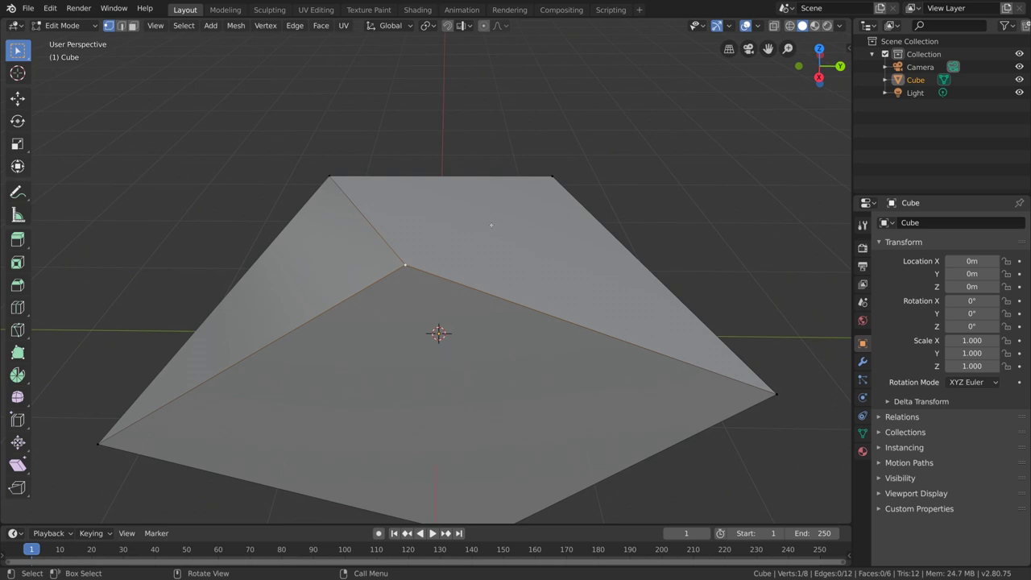
key(x)
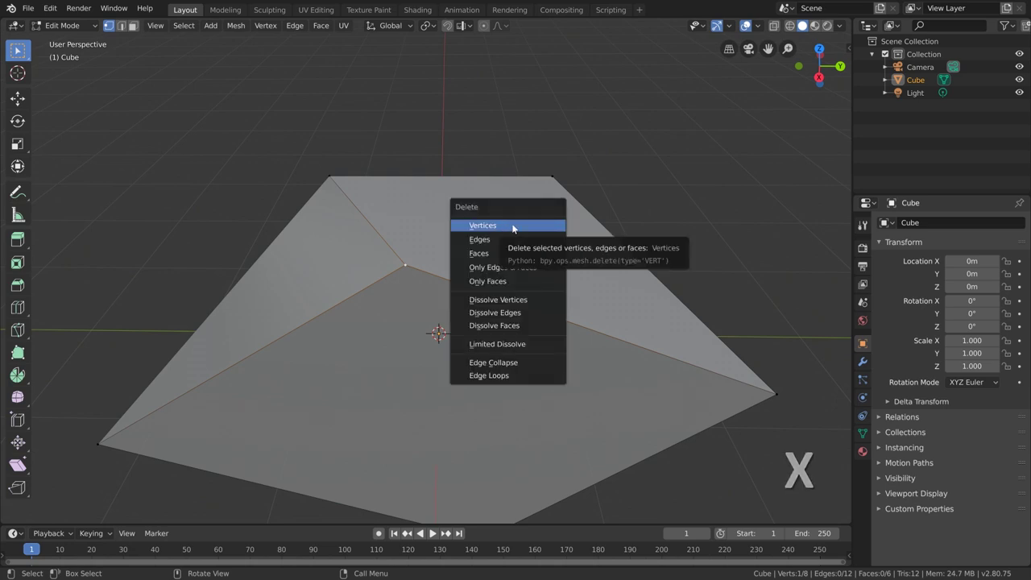
click(512, 229)
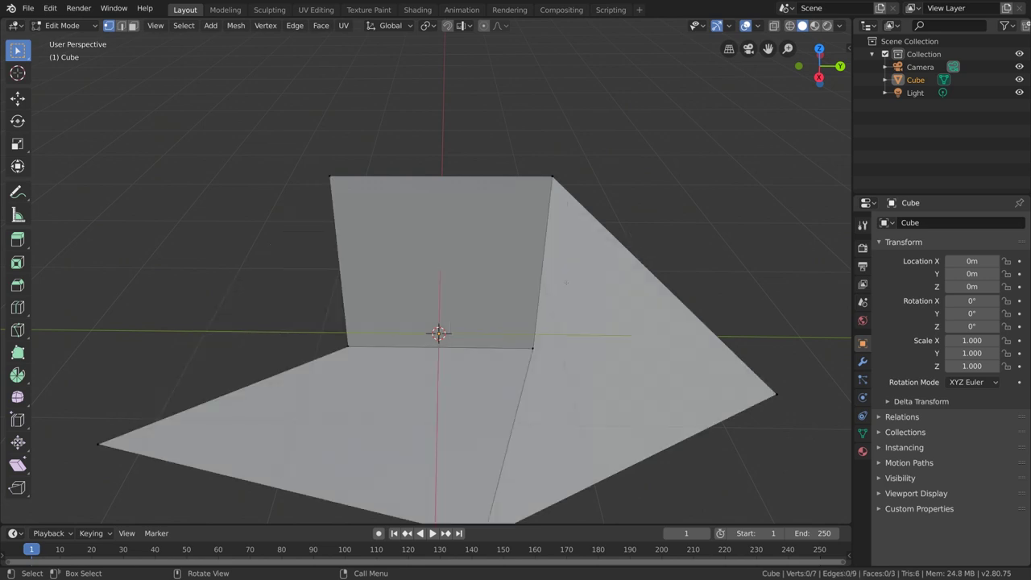
mouse_move(566, 282)
middle_down()
mouse_move(576, 276)
mouse_move(561, 277)
middle_up()
scroll(561, 277, up, 2)
scroll(561, 277, down, 2)
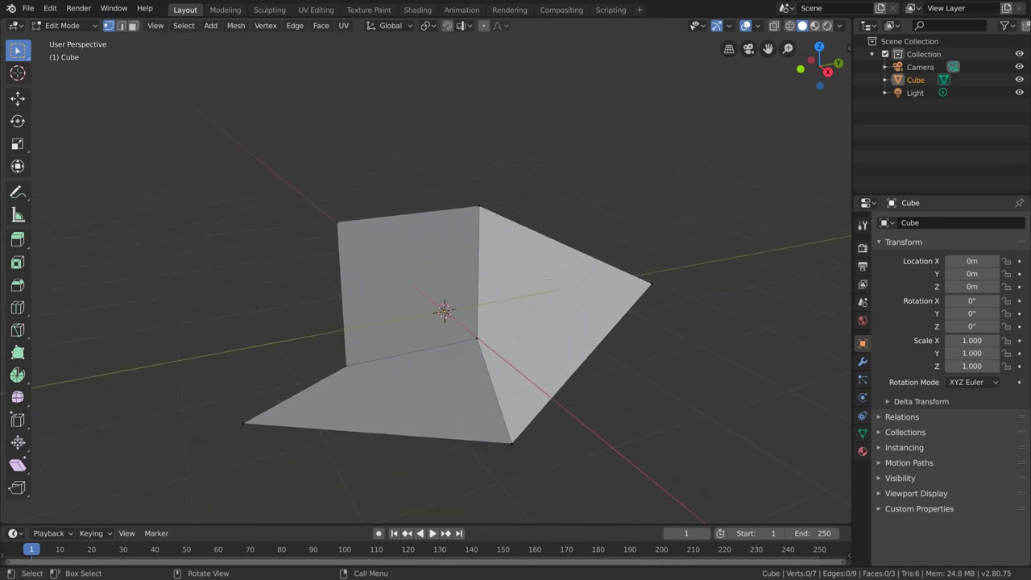
- Undo the corner vertex deletion and reposition the restored vertex
key(ctrl+z)
middle_drag(546, 278, 487, 288)
key(g)
click(447, 248)
- Add the other end vertex of the front upper edge to the selection, delete both with the Vertices option, and undo the deletion
key(shift)
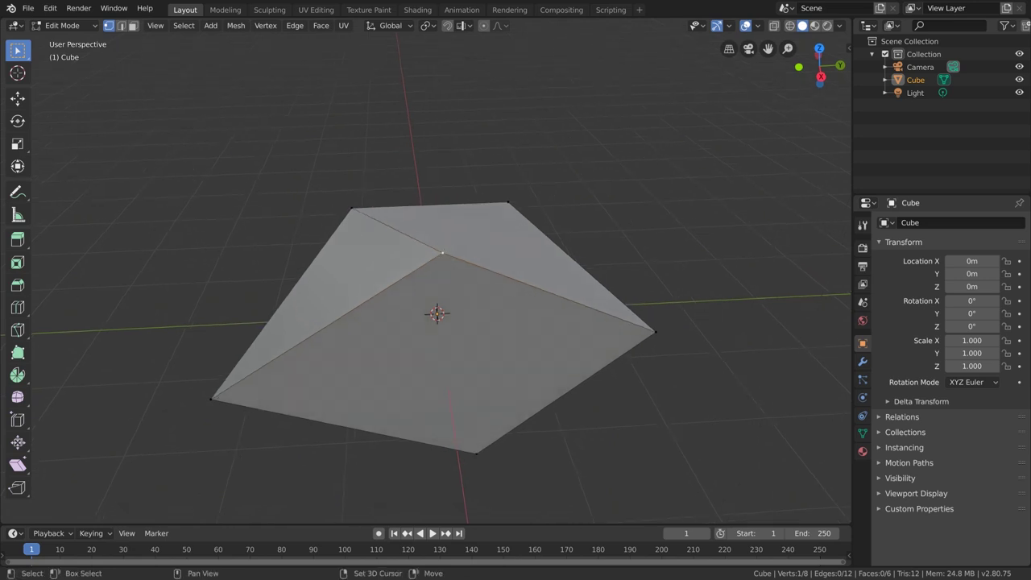
middle_drag(659, 334, 648, 344)
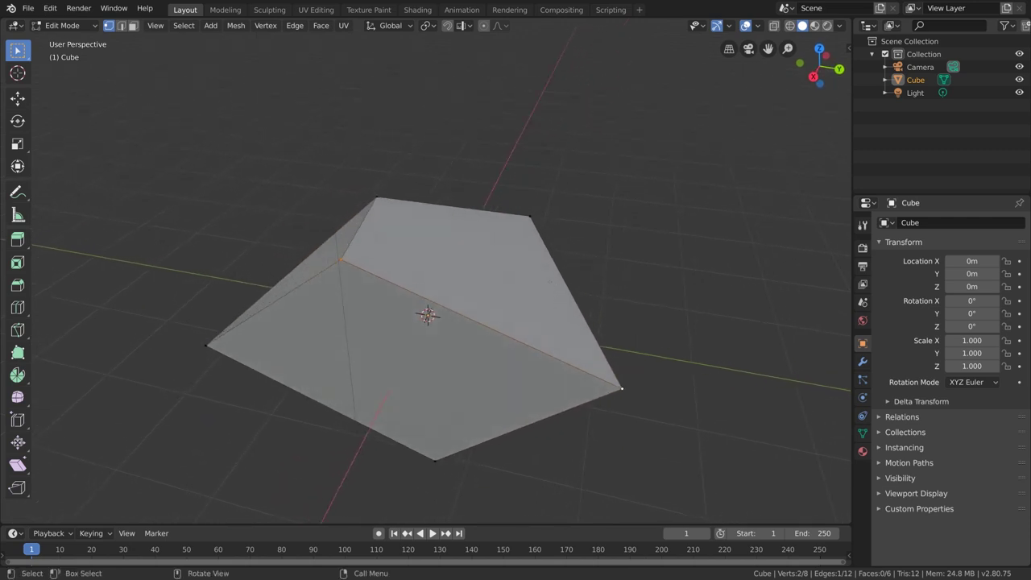
key(x)
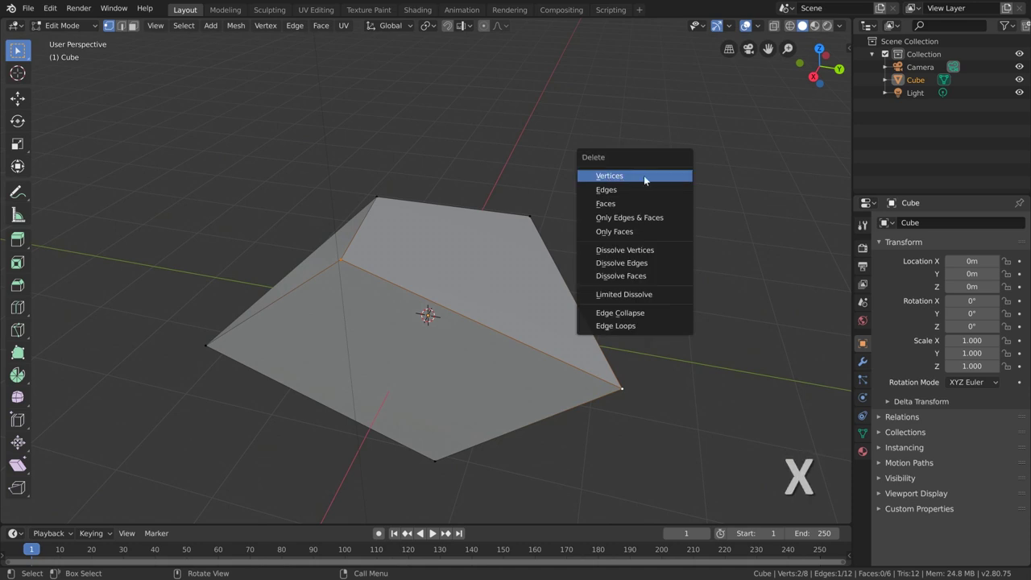
click(621, 174)
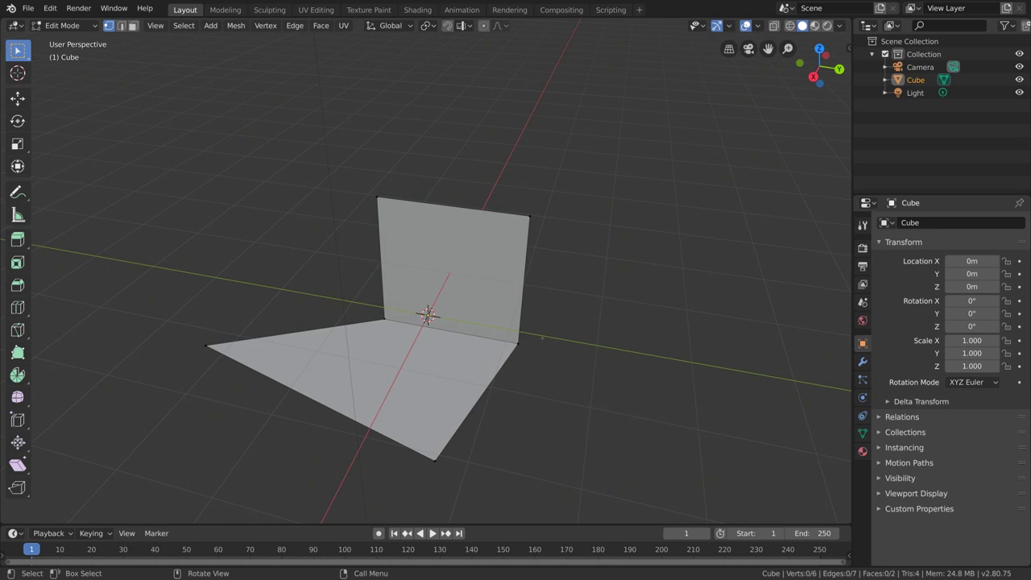
key(ctrl+z)
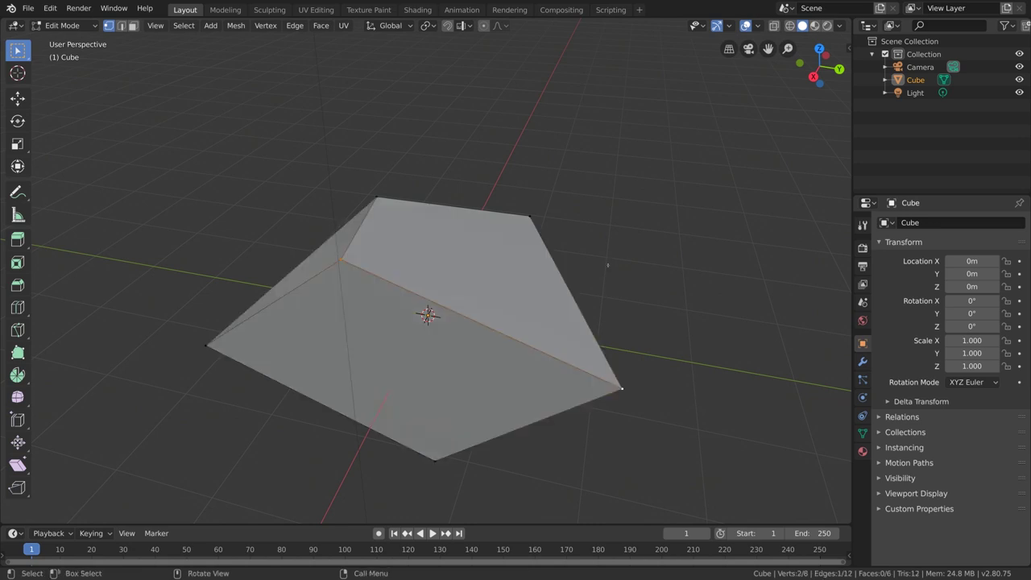
- Delete the edge between the two selected vertices with the Edges option, then undo the edge deletion
key(x)
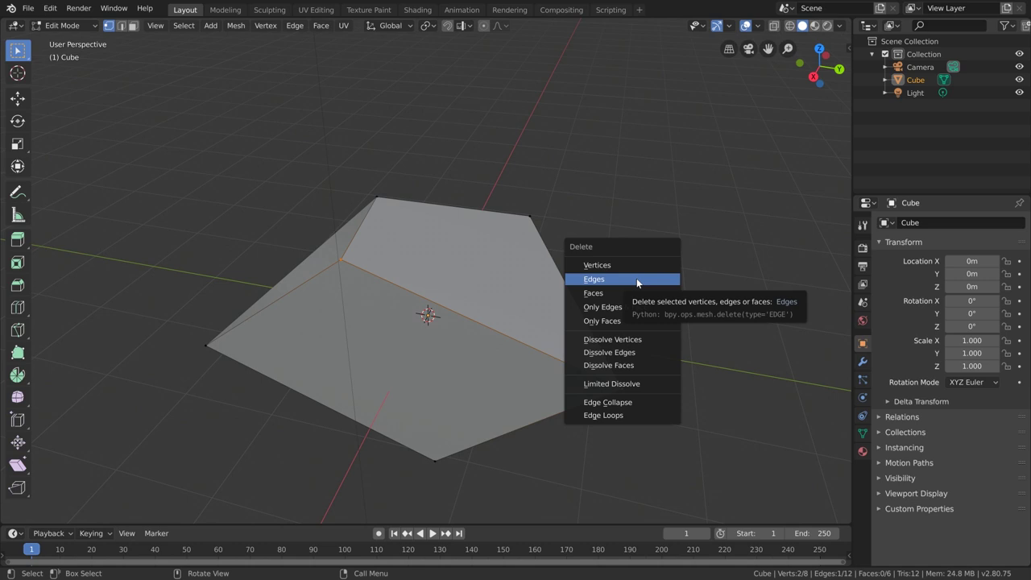
key(Escape)
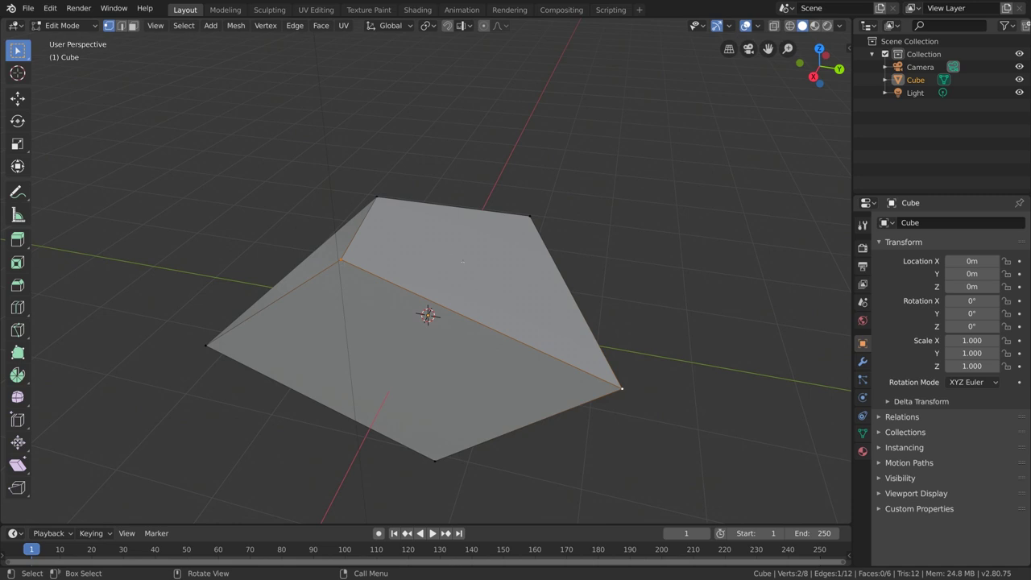
middle_drag(403, 327, 431, 326)
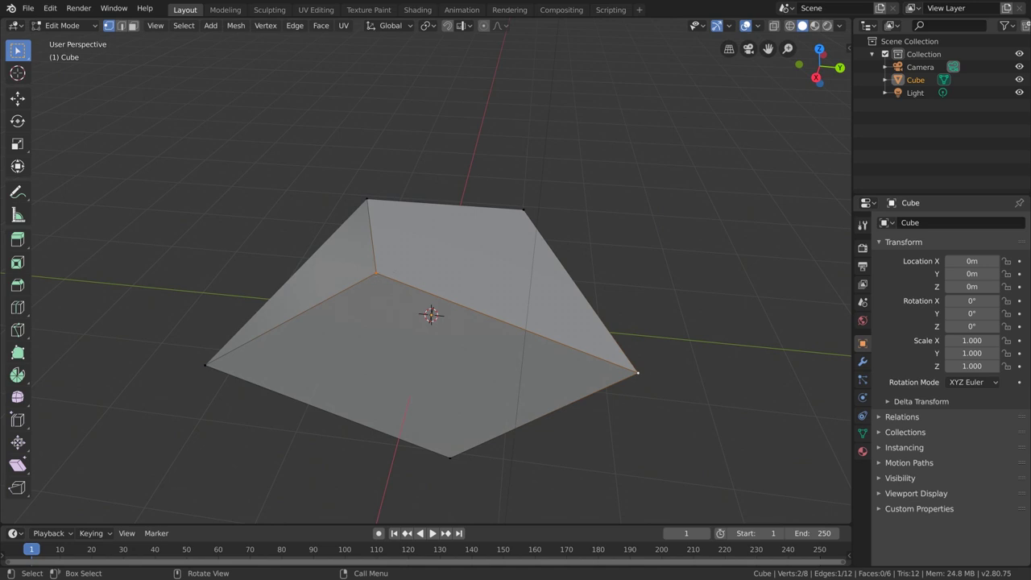
middle_drag(459, 301, 442, 311)
key(x)
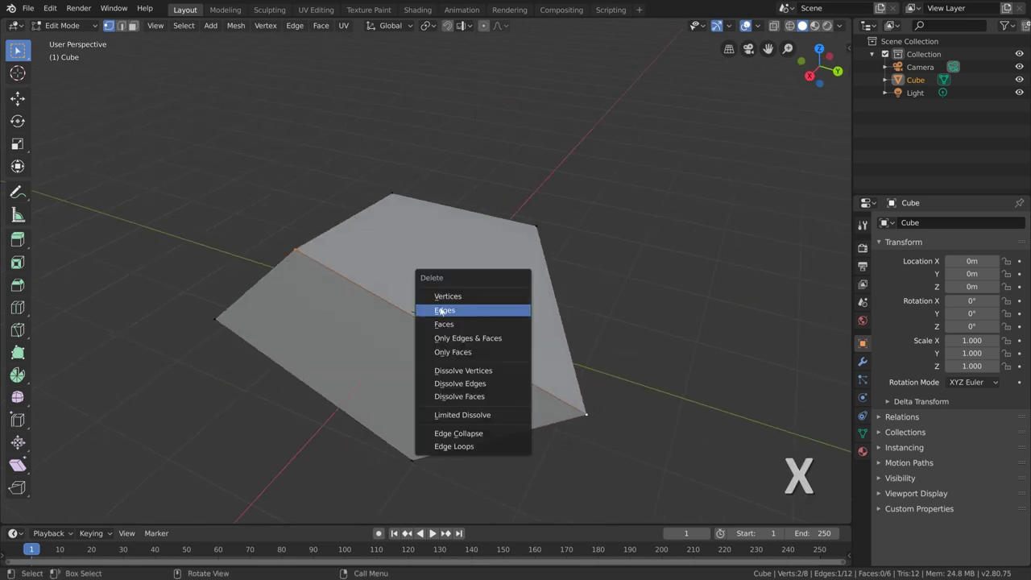
click(441, 311)
mouse_move(421, 315)
middle_down()
mouse_move(421, 304)
mouse_move(431, 306)
middle_up()
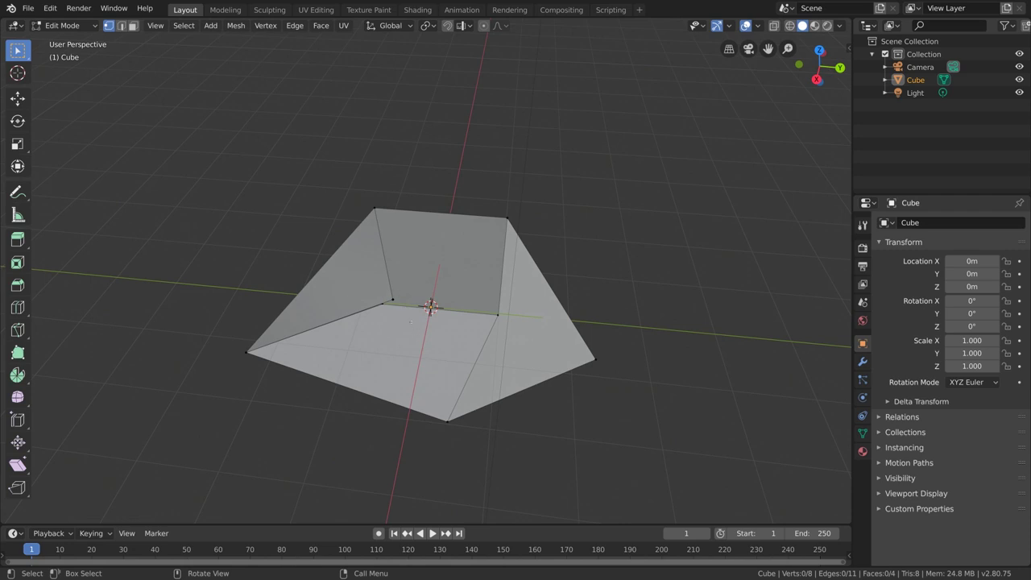
scroll(431, 322, up, 2)
key(ctrl+z)
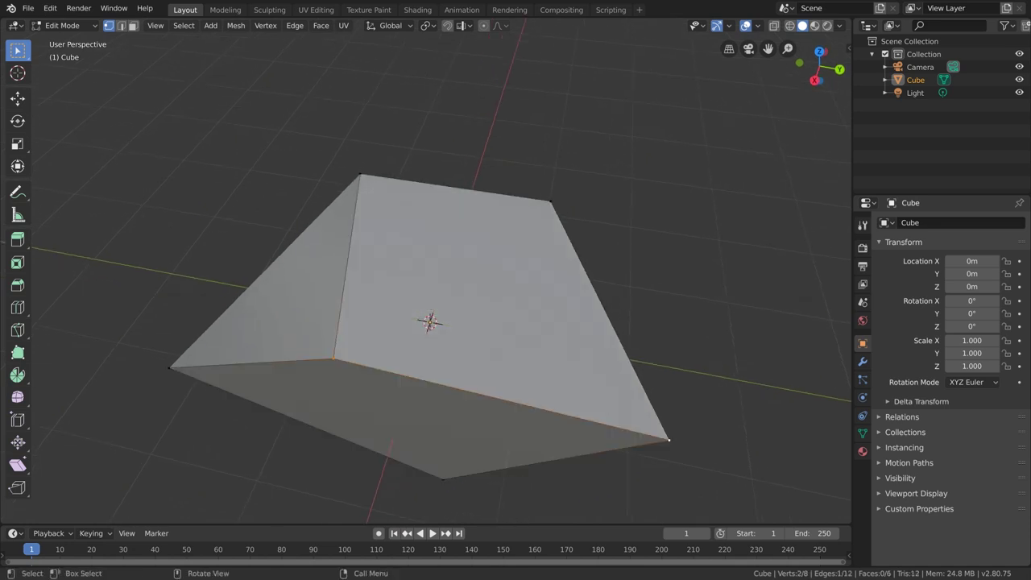
- Extend the selection to all four corner vertices of the top face
middle_drag(431, 322, 539, 306)
middle_drag(439, 305, 439, 306)
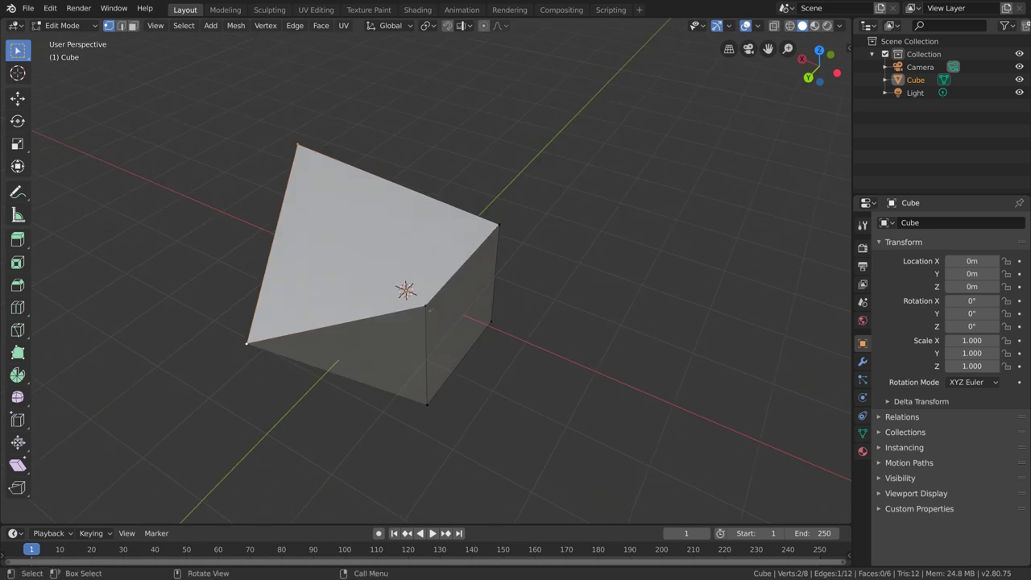
key(shift)
shift+click(489, 242)
middle_drag(488, 241, 432, 206)
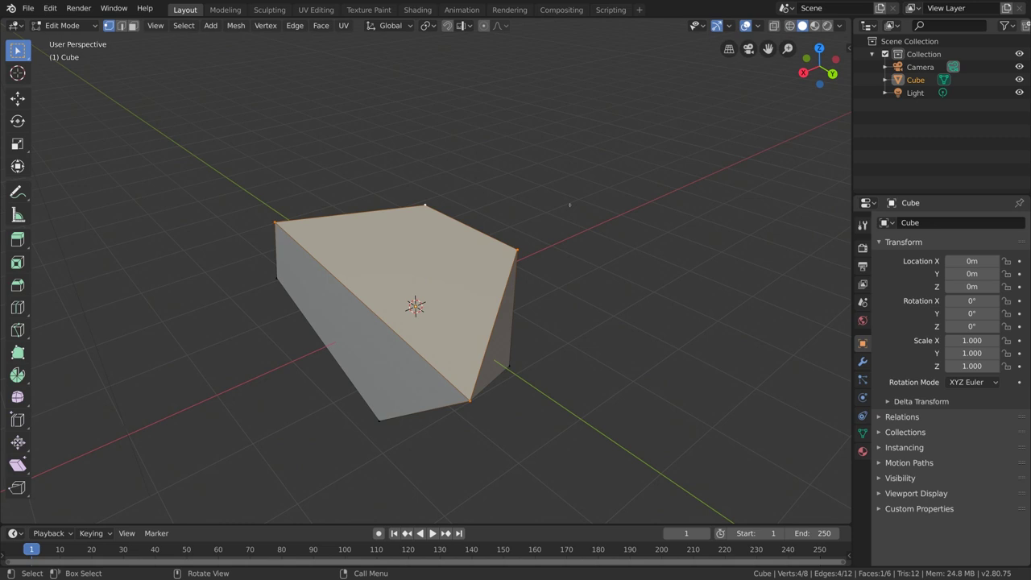
- Delete the top face's four selected vertices with the Vertices option, then undo the deletion
key(x)
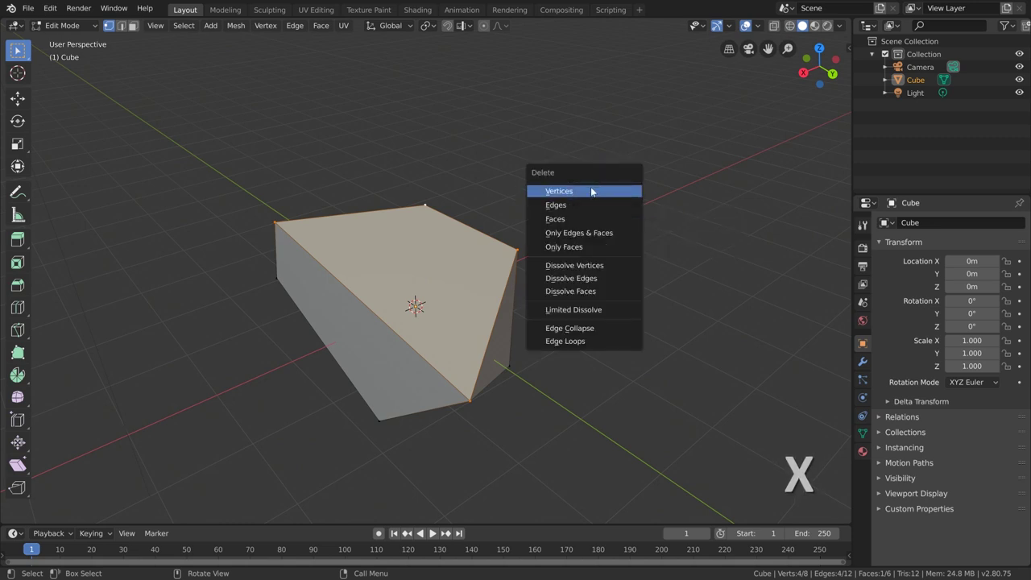
click(592, 189)
middle_drag(523, 198, 501, 208)
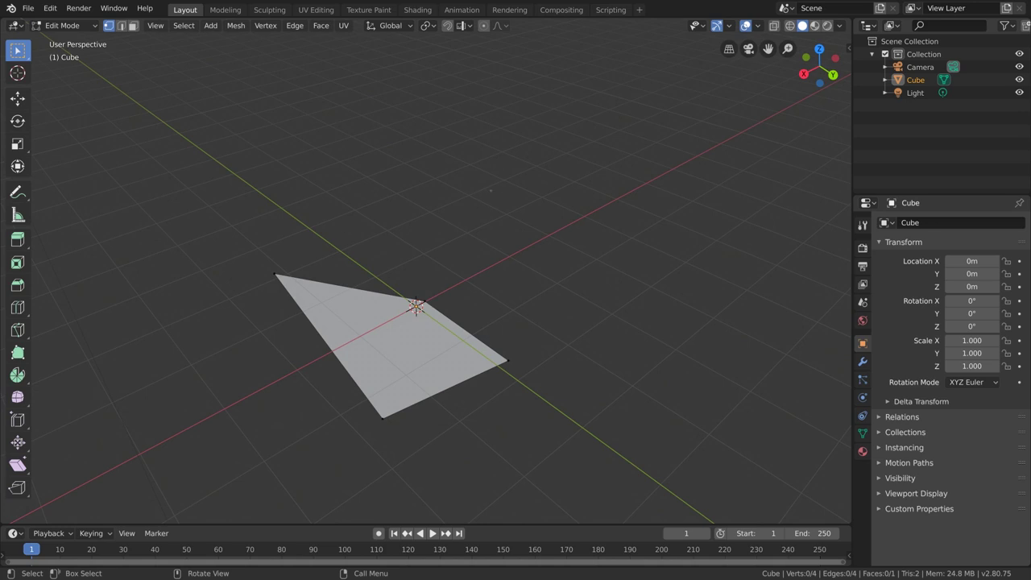
key(ctrl+z)
- Delete the edges around the top face with the Edges option, then undo the deletion
key(x)
click(538, 199)
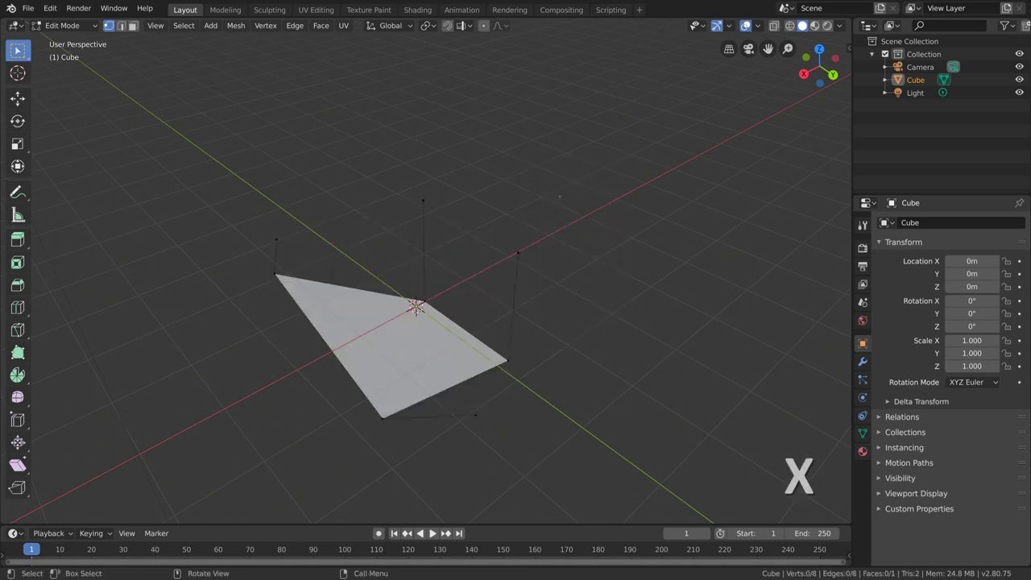
middle_drag(538, 199, 580, 234)
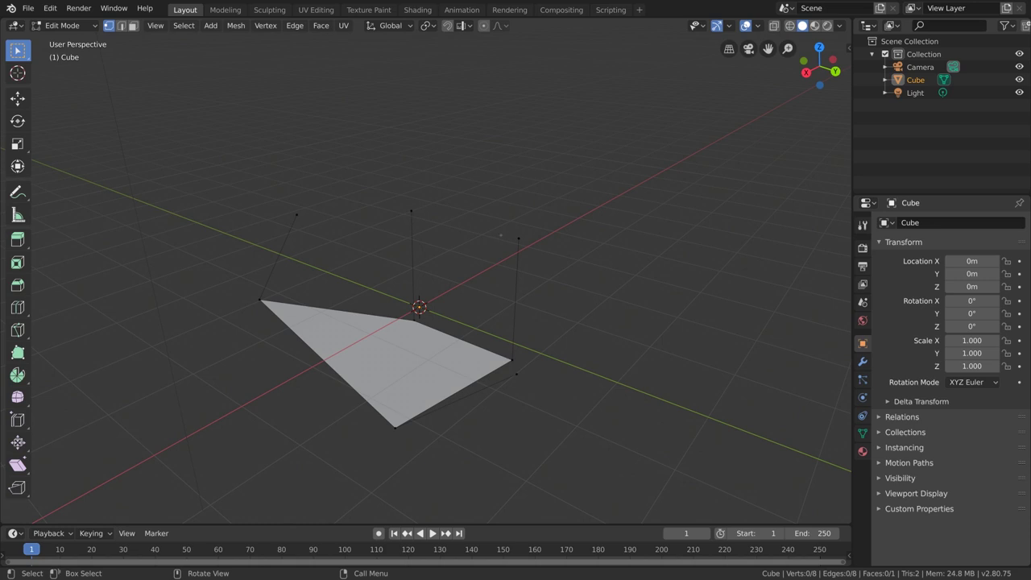
key(ctrl+z)
- Delete the selected top face with the Faces option and inspect the opened mesh from several sides
key(x)
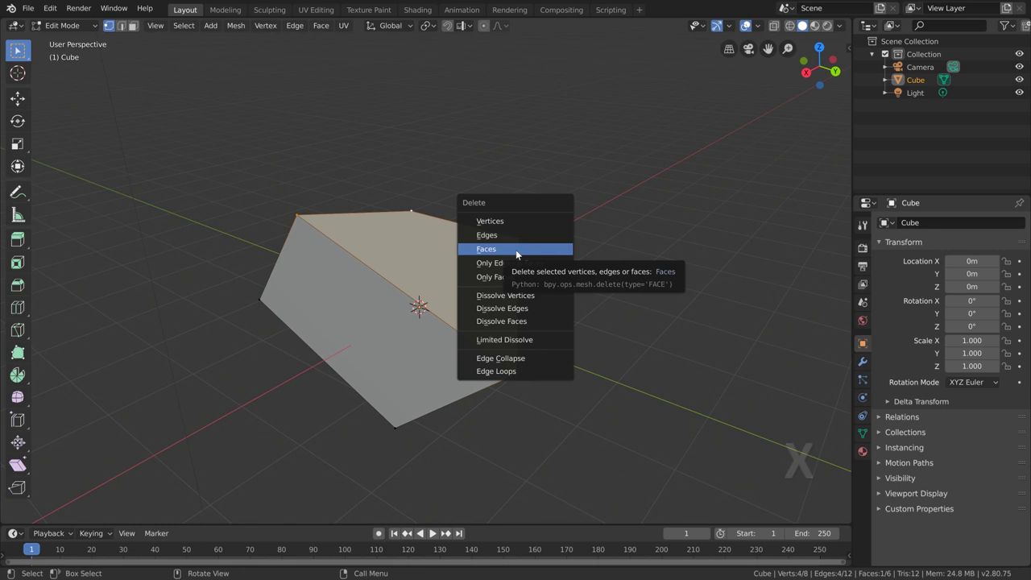
click(516, 250)
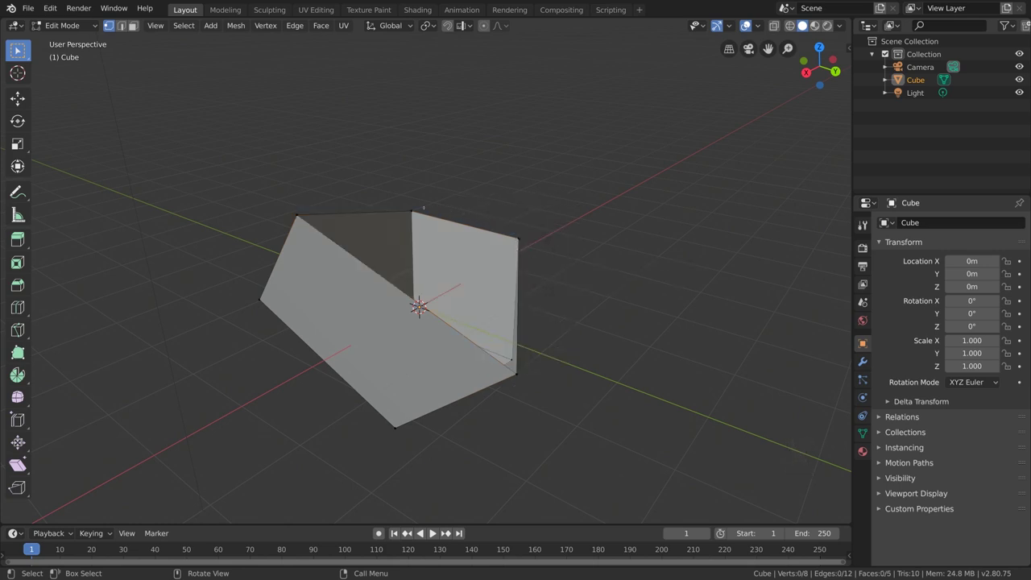
middle_drag(527, 281, 573, 273)
middle_drag(495, 247, 501, 279)
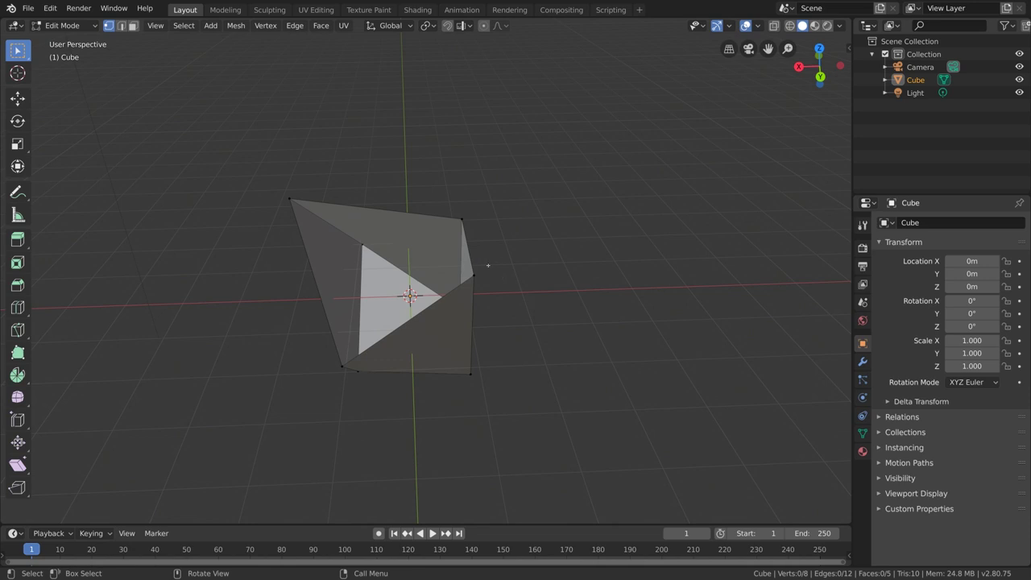
scroll(488, 265, up, 3)
middle_drag(487, 265, 519, 253)
scroll(518, 254, down, 3)
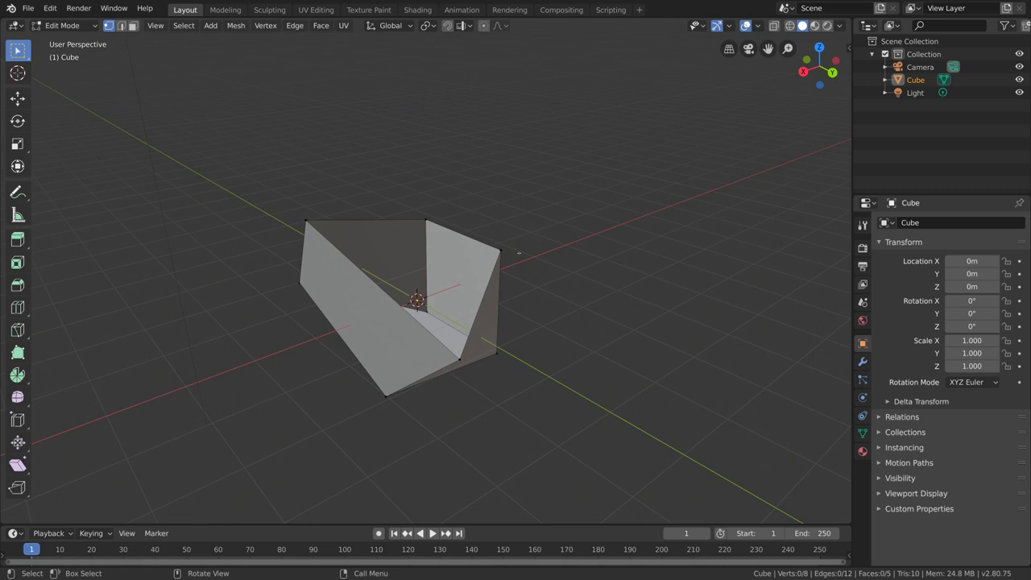
- Select the whole mesh, delete all its vertices with the Vertices option, and return to Object Mode
key(a)
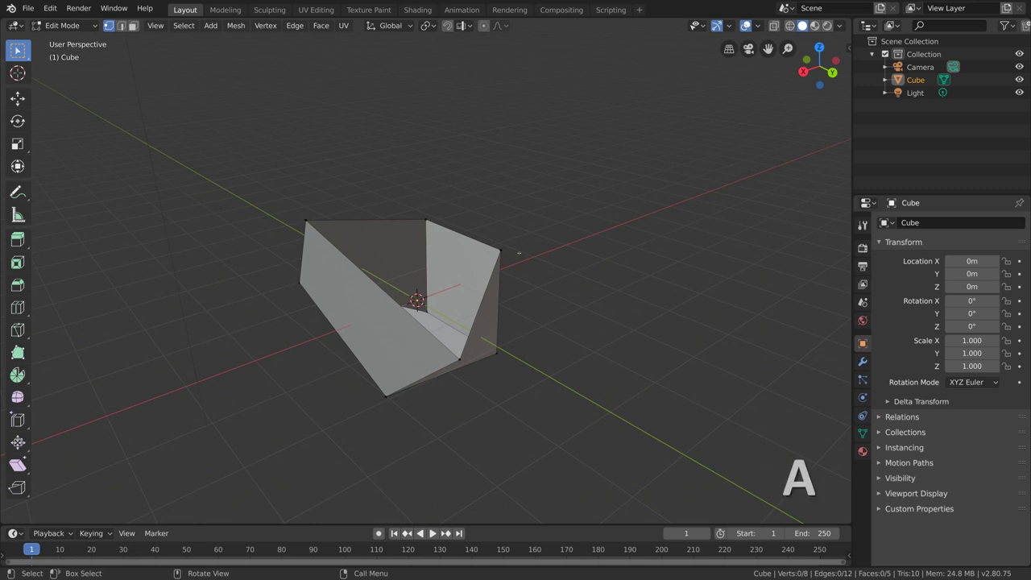
key(x)
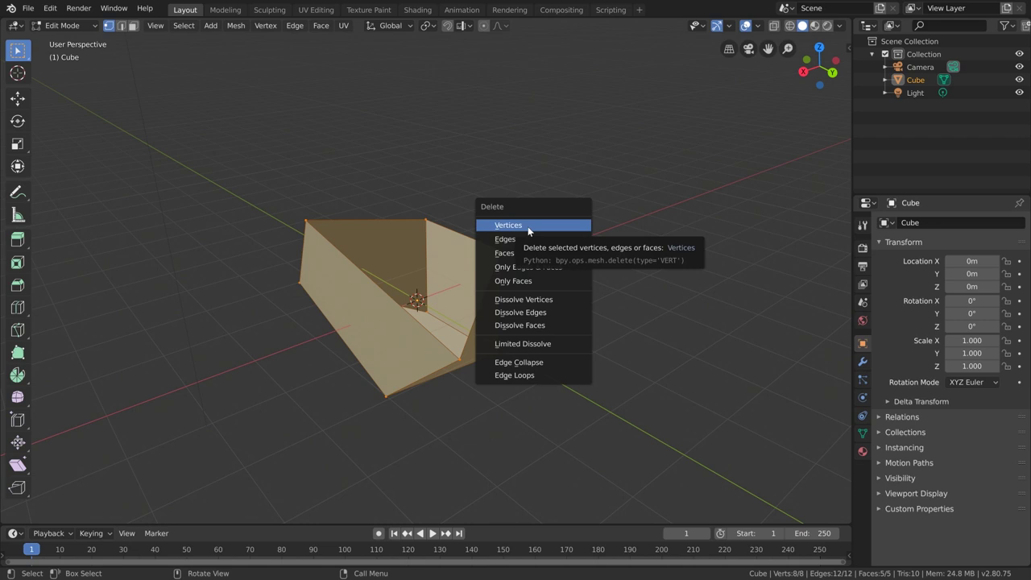
click(528, 227)
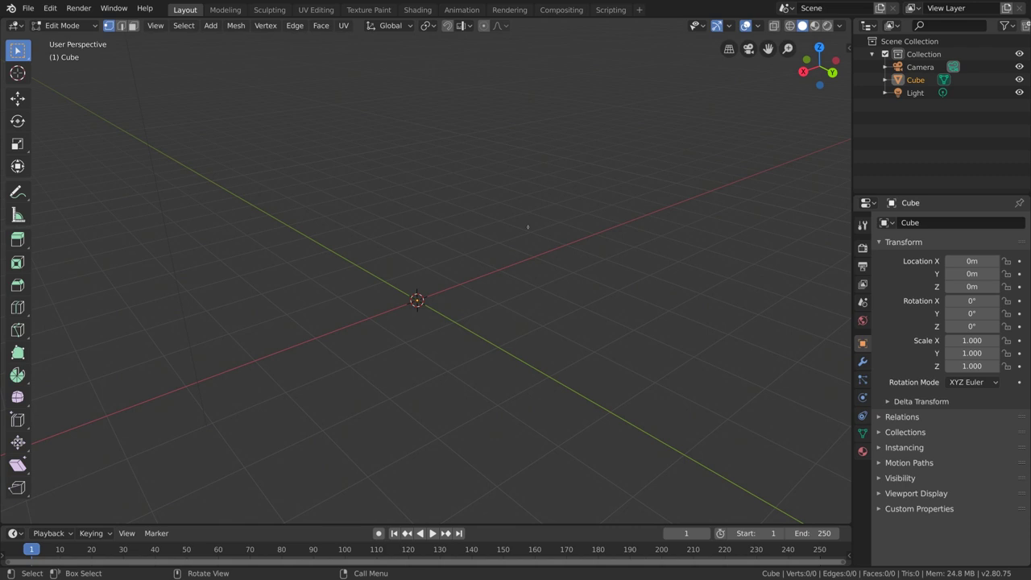
key(Tab)
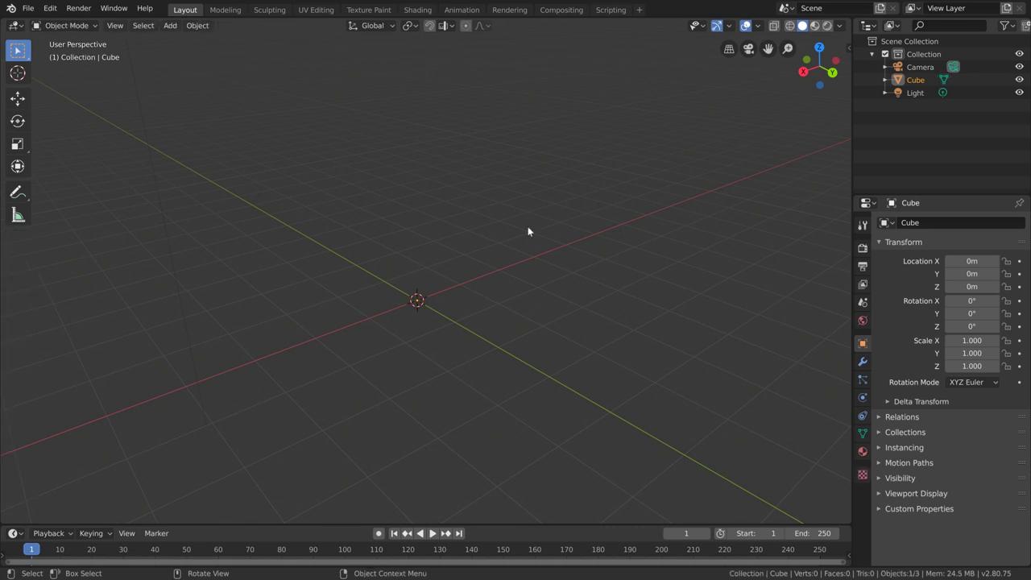
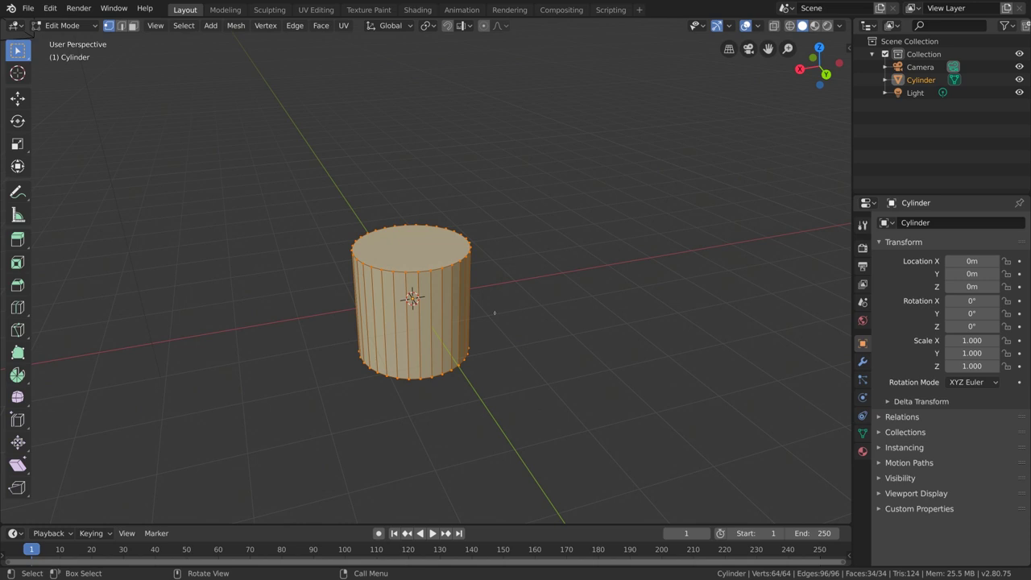
- Add a Monkey mesh inside the cylinder object while in Edit Mode
key(shift+a)
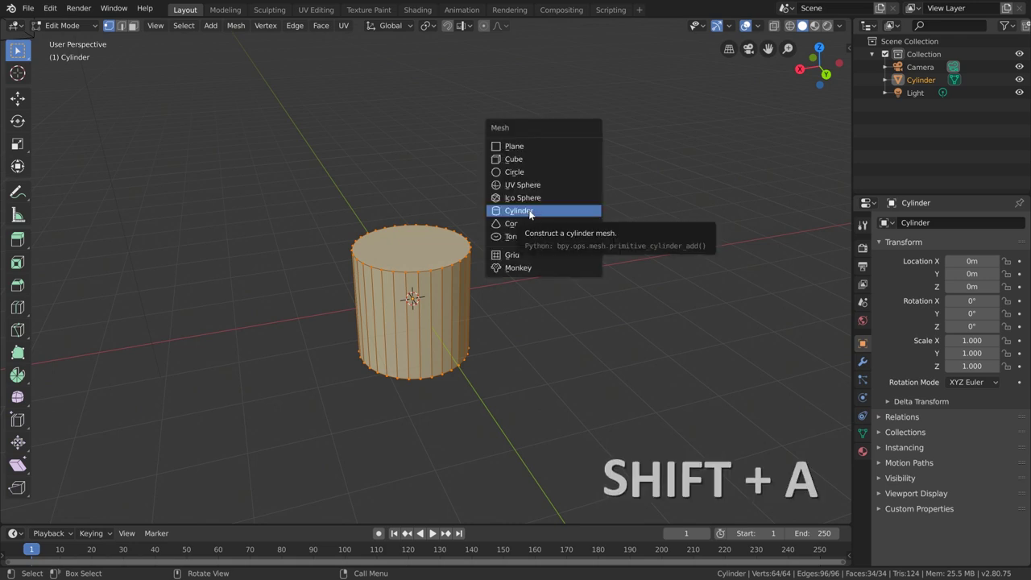
click(555, 269)
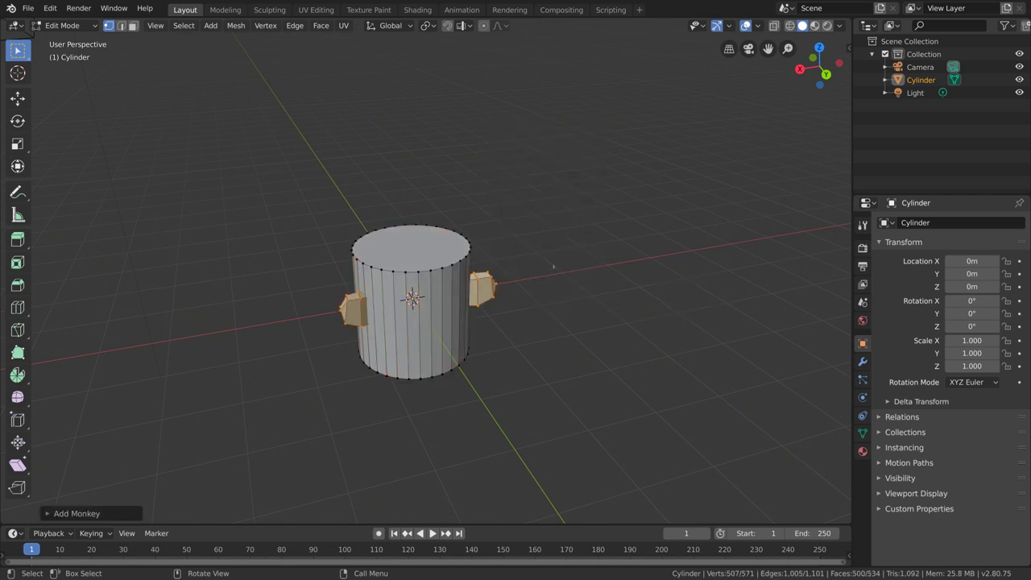
middle_drag(484, 292, 579, 317)
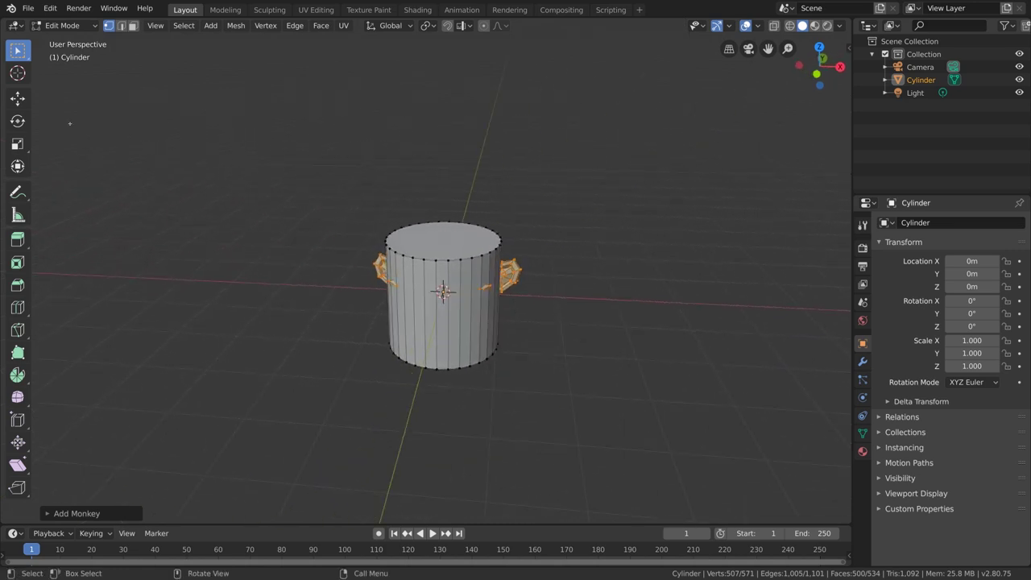
- Move the monkey geometry straight up along Z until it sits above the cylinder, and return to Object Mode
click(18, 97)
drag(441, 246, 441, 62)
scroll(496, 225, down, 1)
middle_drag(496, 225, 442, 128)
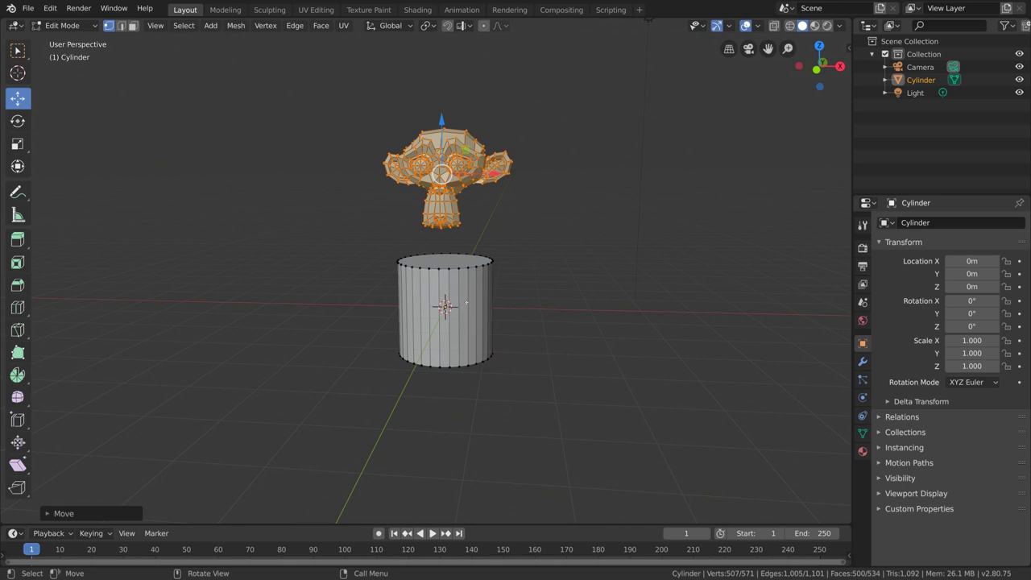
key(Tab)
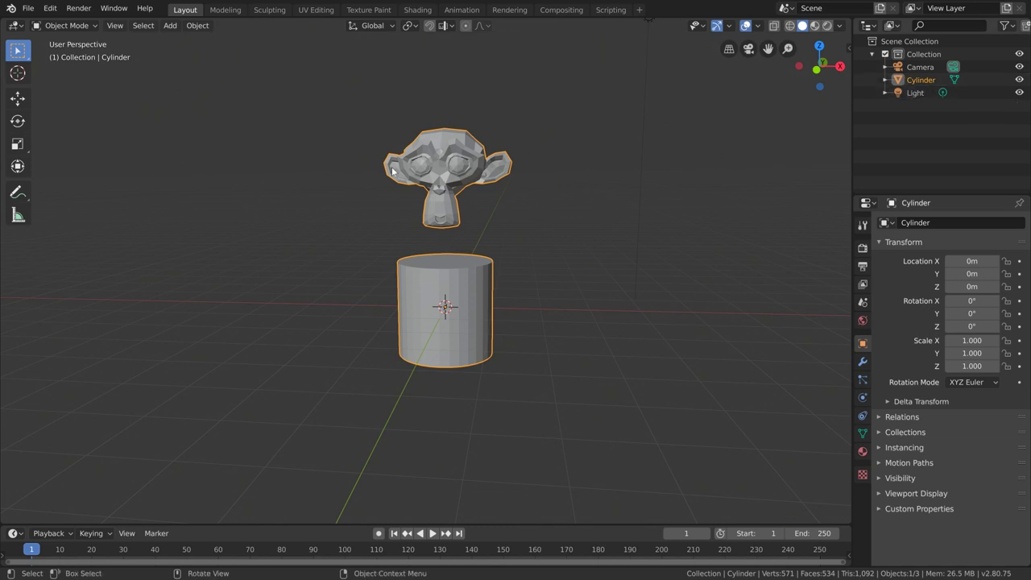
- Try moving the combined cylinder and monkey object to about -1.1 m along X, and undo the move
click(18, 98)
drag(495, 306, 444, 333)
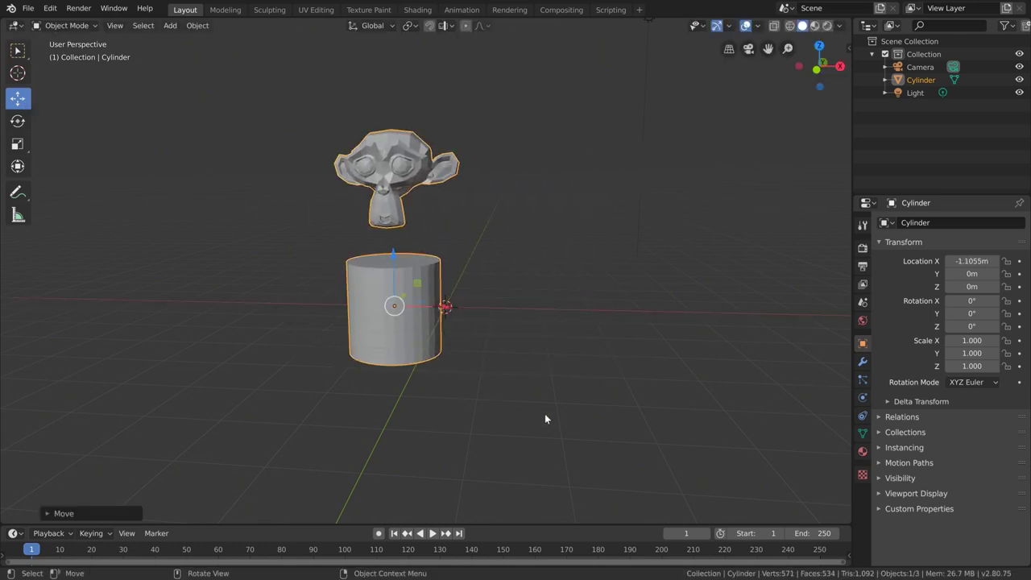
key(ctrl+z)
- Add a Monkey mesh as a separate object in Object Mode
middle_drag(544, 419, 555, 321)
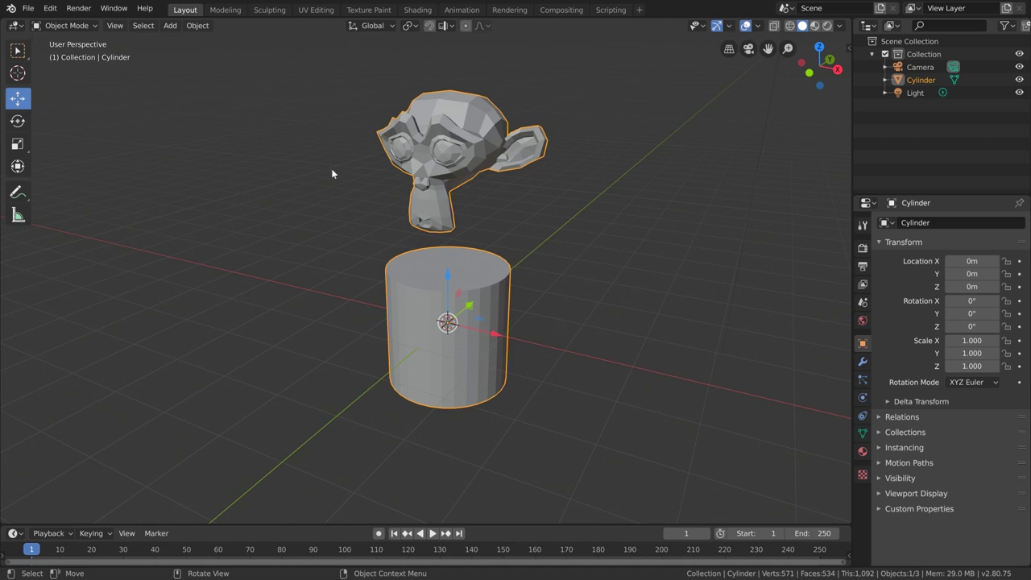
key(shift+a)
mouse_move(426, 201)
click(522, 327)
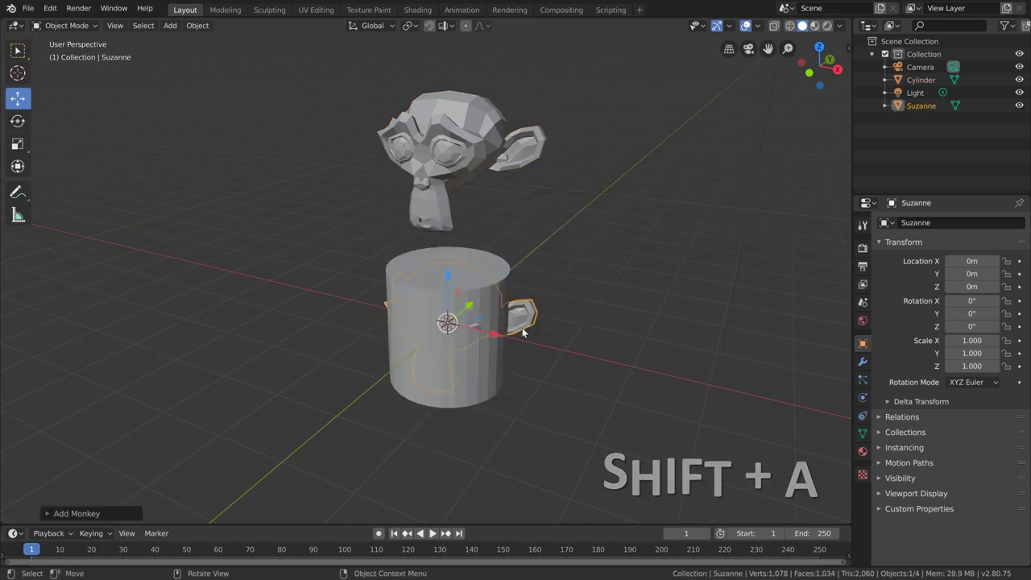
- Move the new monkey object along X to about 3.36 m, clear of the cylinder, and enter Edit Mode on it
key(g)
key(x)
click(656, 337)
middle_drag(656, 337, 525, 318)
key(Tab)
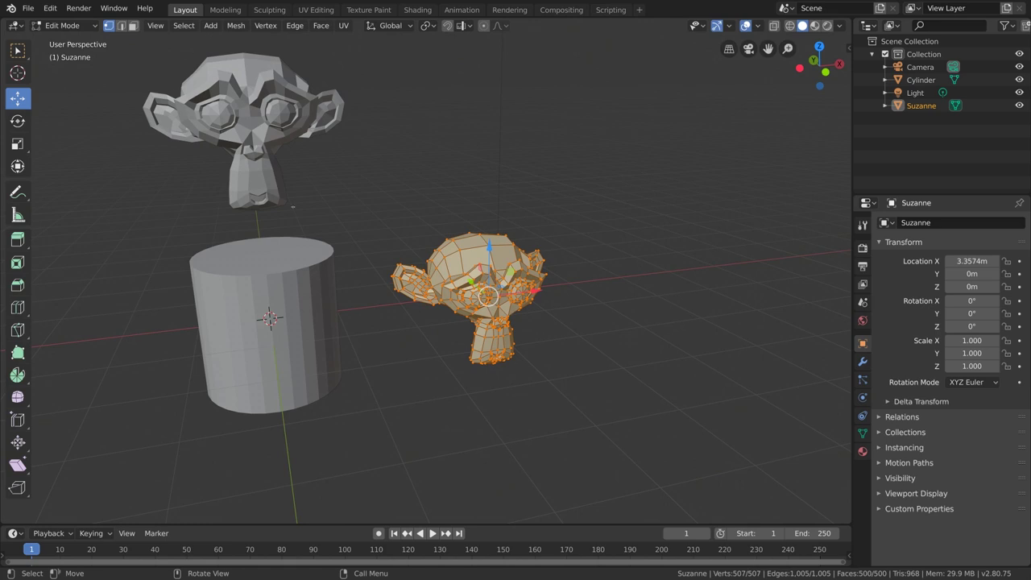
- Leave Edit Mode on the separate monkey object
scroll(442, 278, down, 3)
key(Tab)
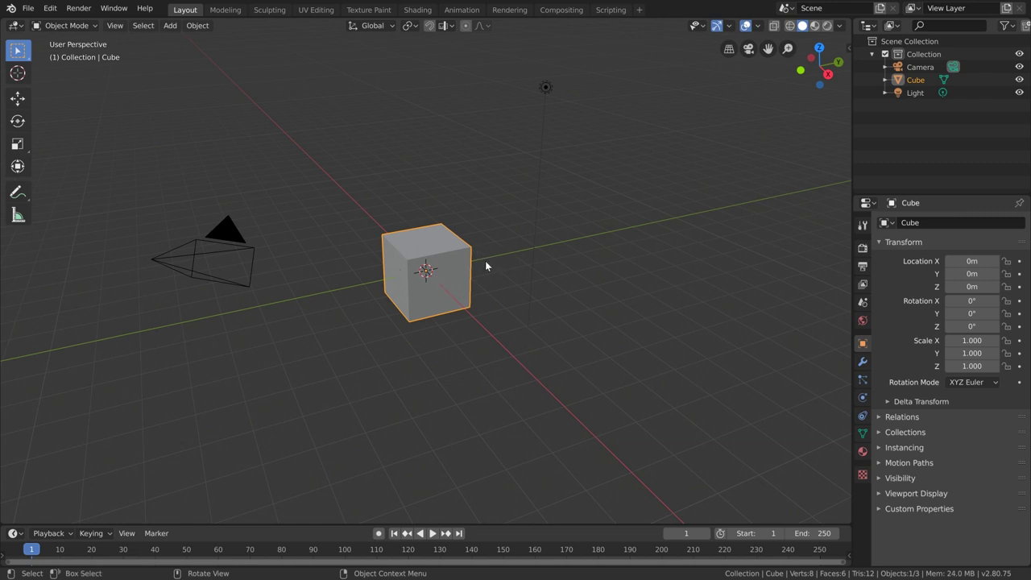
- Enter Edit Mode on the default cube and select only its top face using face selection
scroll(486, 262, up, 7)
key(Tab)
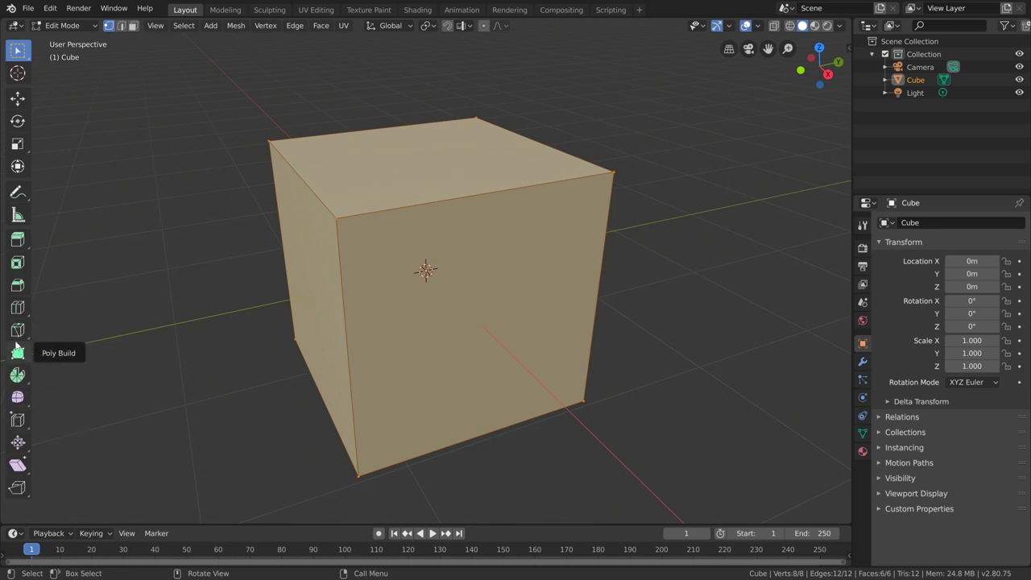
scroll(222, 356, down, 2)
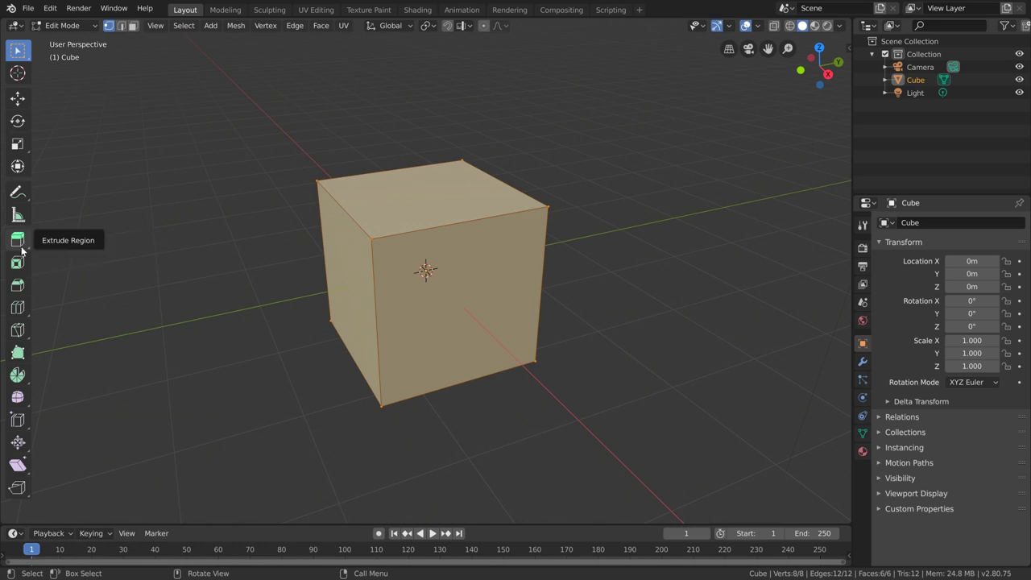
click(133, 26)
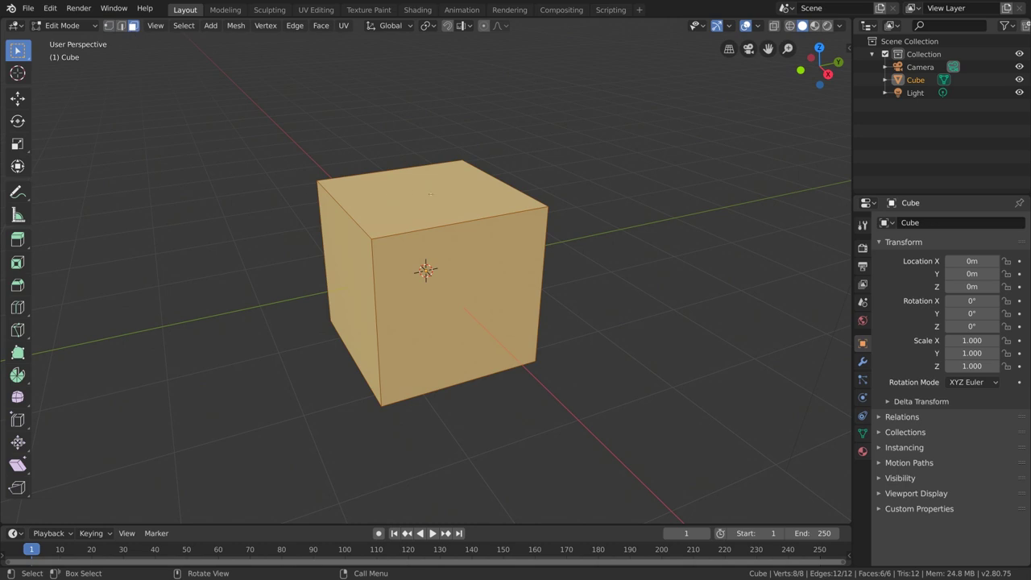
click(430, 193)
middle_drag(594, 173, 600, 203)
scroll(601, 208, up, 2)
scroll(600, 209, down, 2)
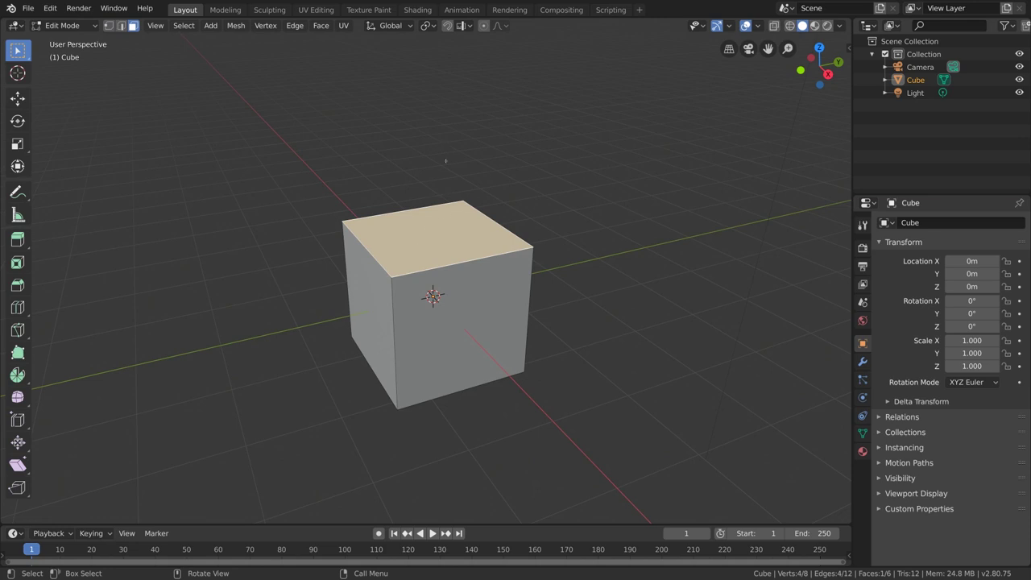
- Extrude the cube's top face straight up by about one cube height with the Extrude Region tool
click(18, 241)
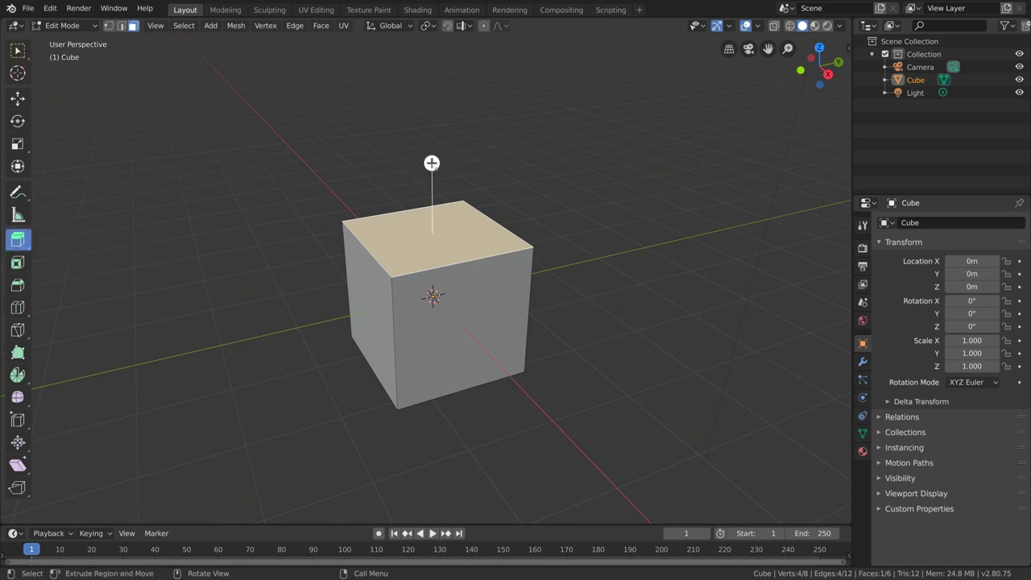
middle_drag(431, 165, 431, 157)
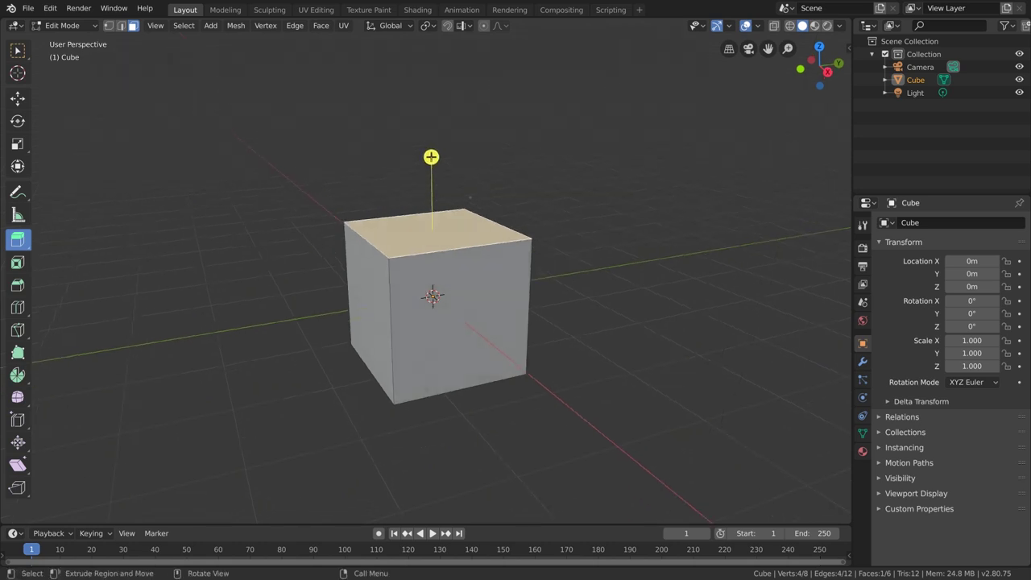
scroll(431, 157, down, 2)
drag(427, 170, 464, 90)
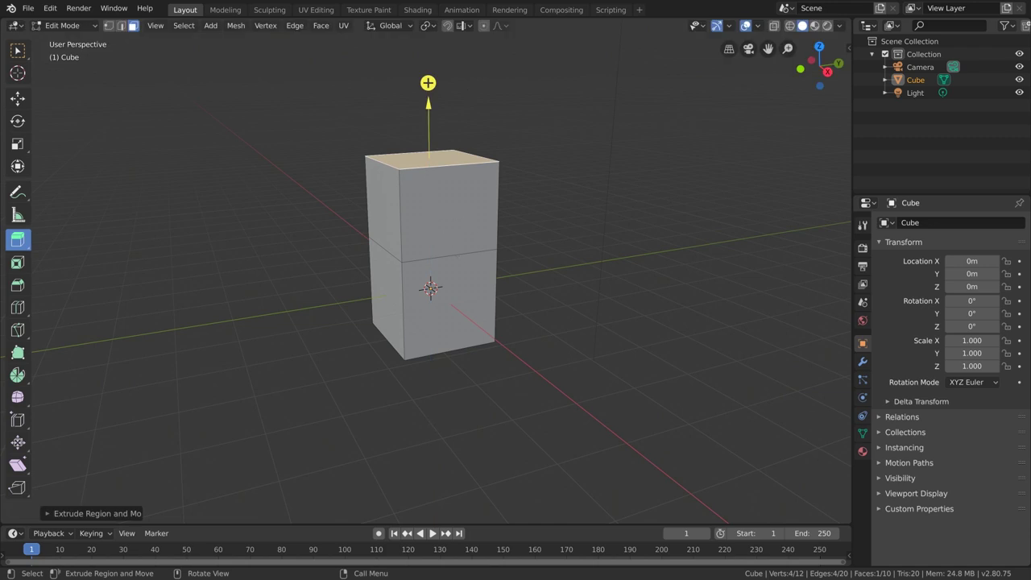
- Extrude the +X side face of the upper block outward by about one block
scroll(440, 241, up, 3)
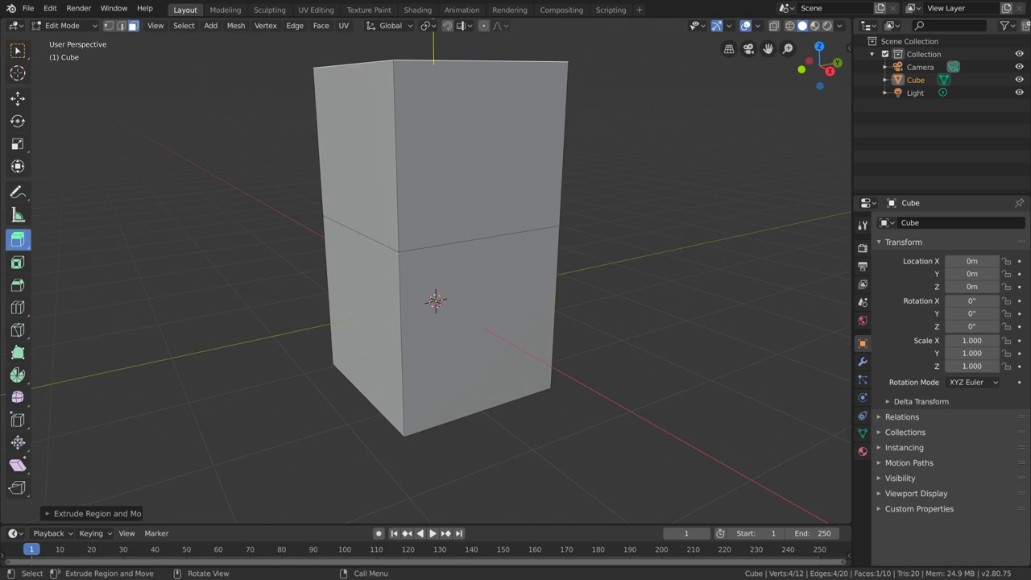
middle_drag(483, 322, 415, 323)
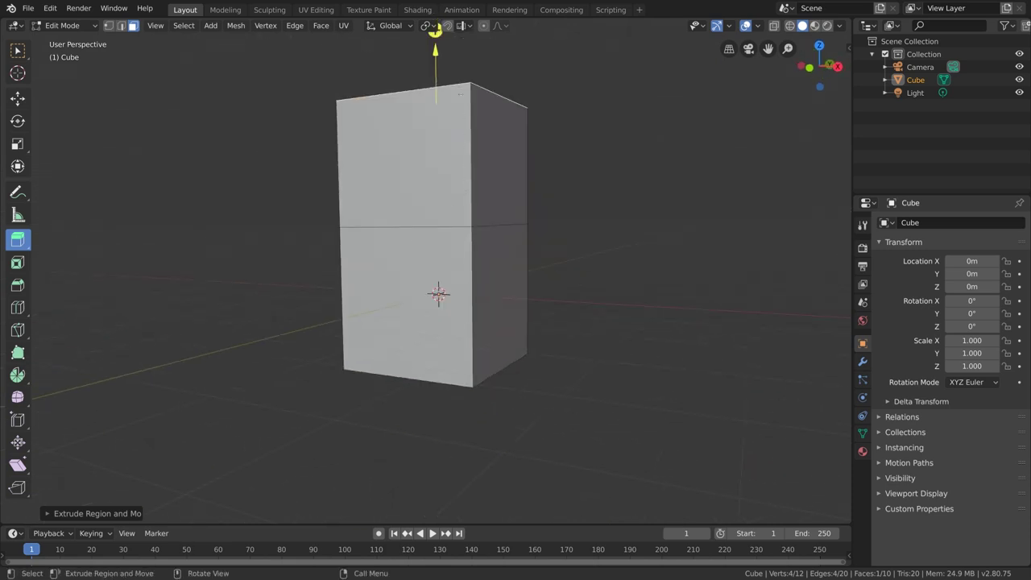
scroll(435, 242, down, 3)
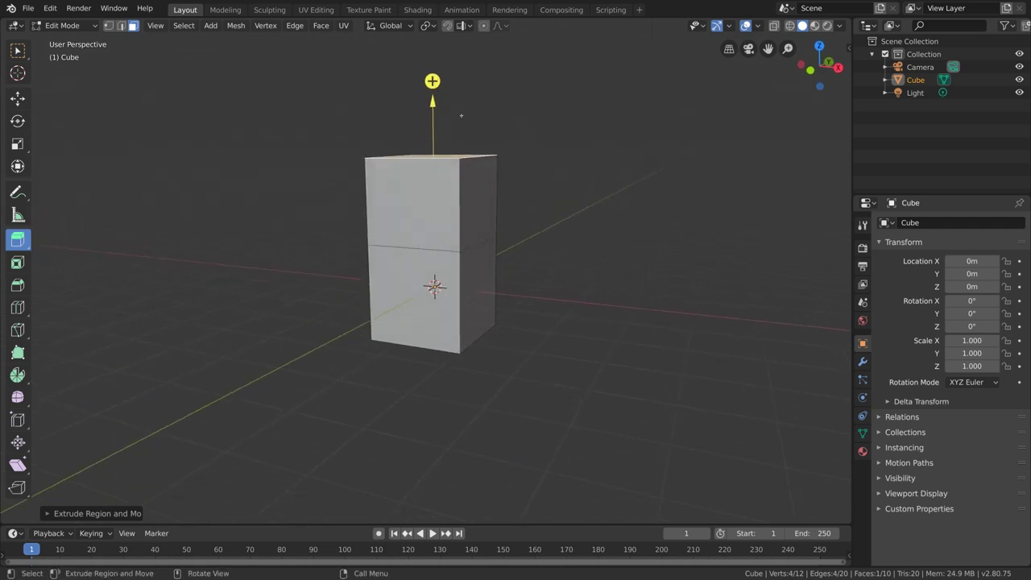
click(479, 191)
drag(550, 202, 645, 209)
- Extrude the top face of the side block upward by about one block
middle_drag(644, 210, 556, 210)
drag(452, 116, 452, 37)
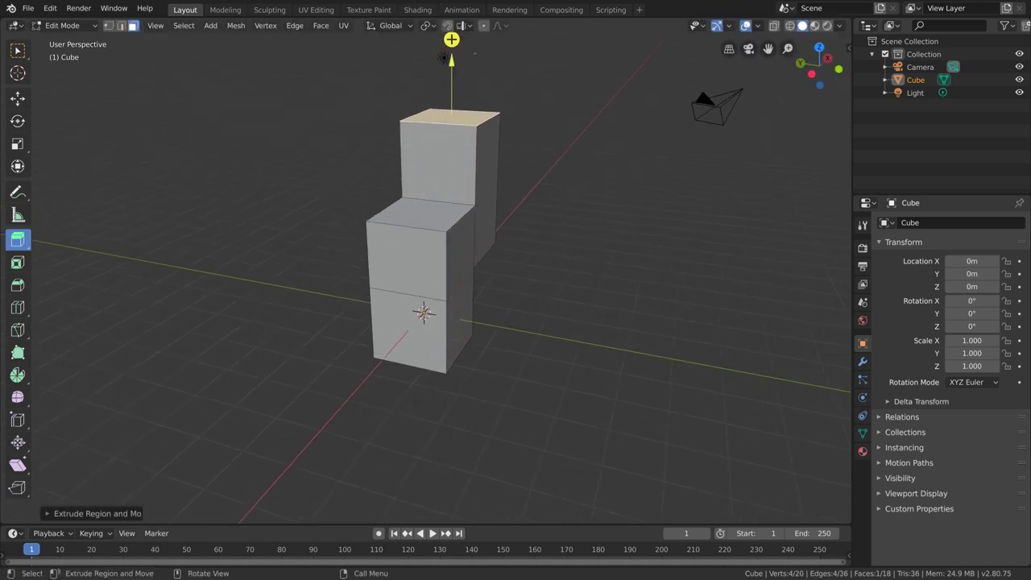
middle_drag(452, 37, 516, 40)
drag(837, 104, 822, 45)
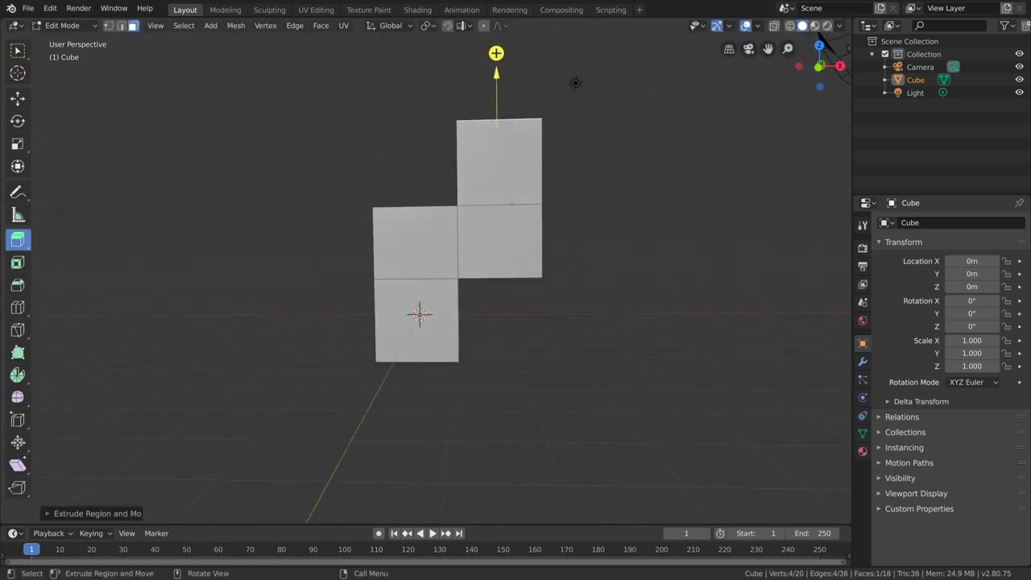
middle_drag(487, 212, 536, 229)
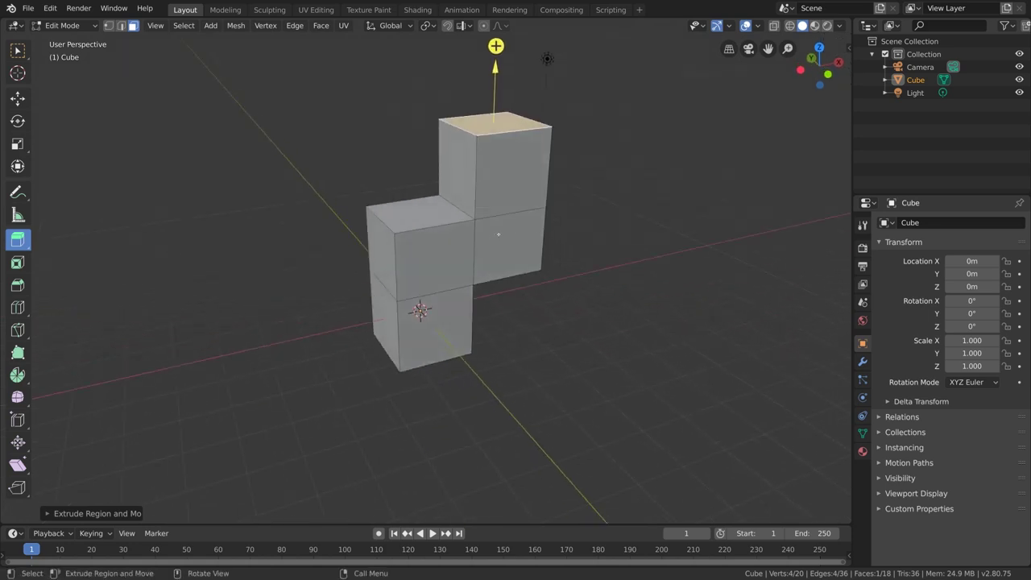
scroll(415, 208, down, 1)
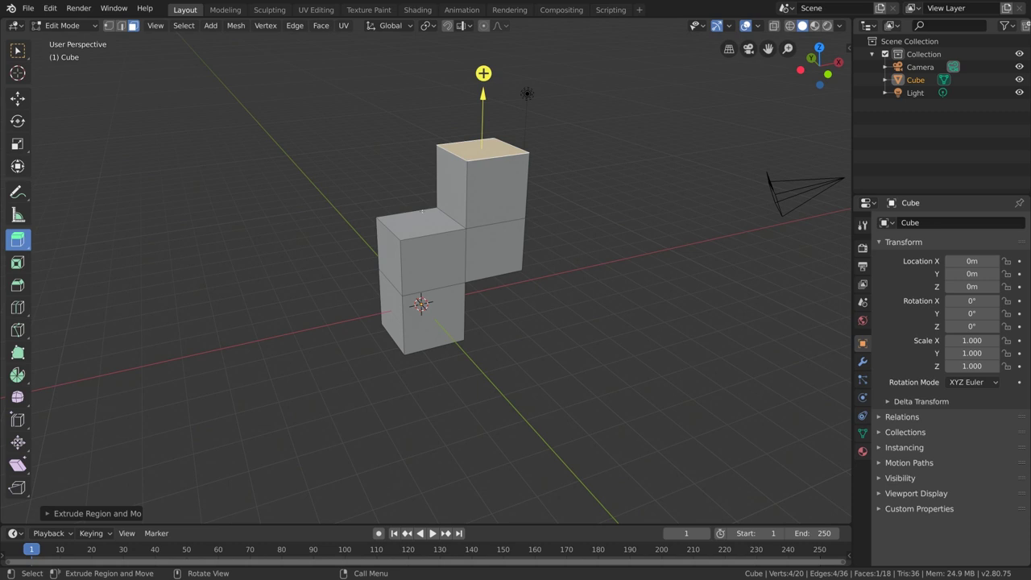
- Activate the Move tool and extrude the selected top face upward by about one more block
shift+middle_drag(530, 252, 513, 326)
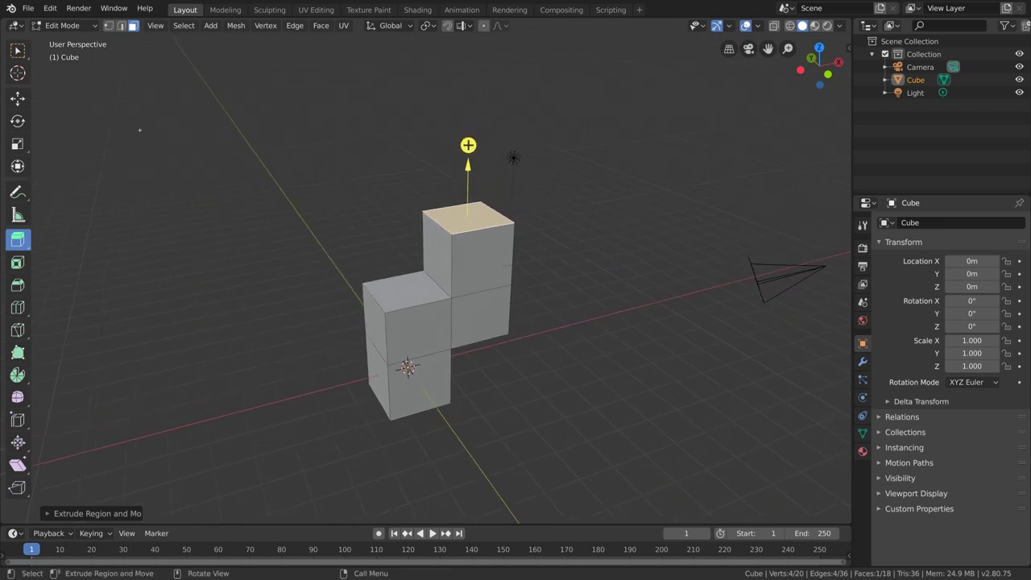
click(18, 98)
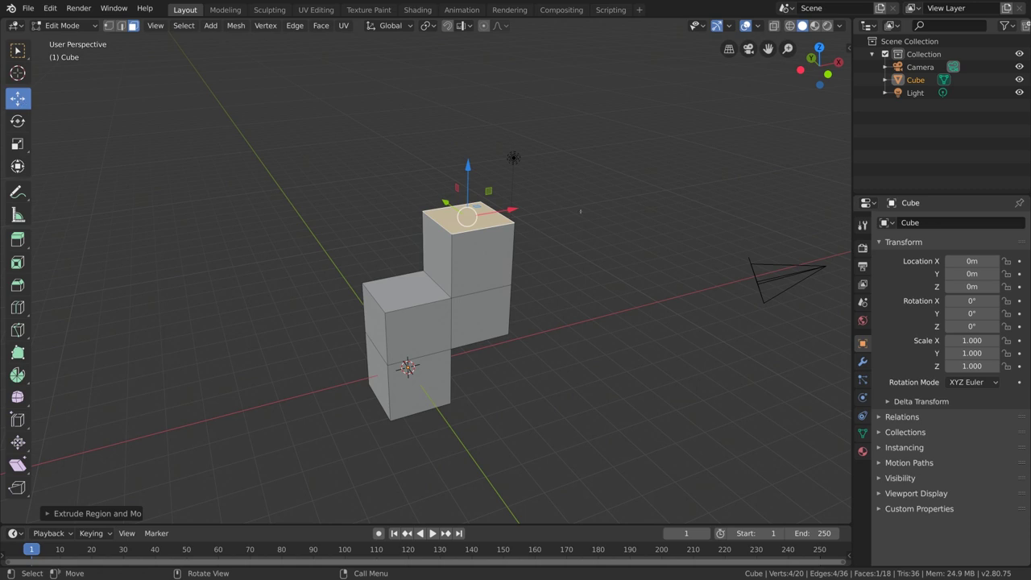
key(e)
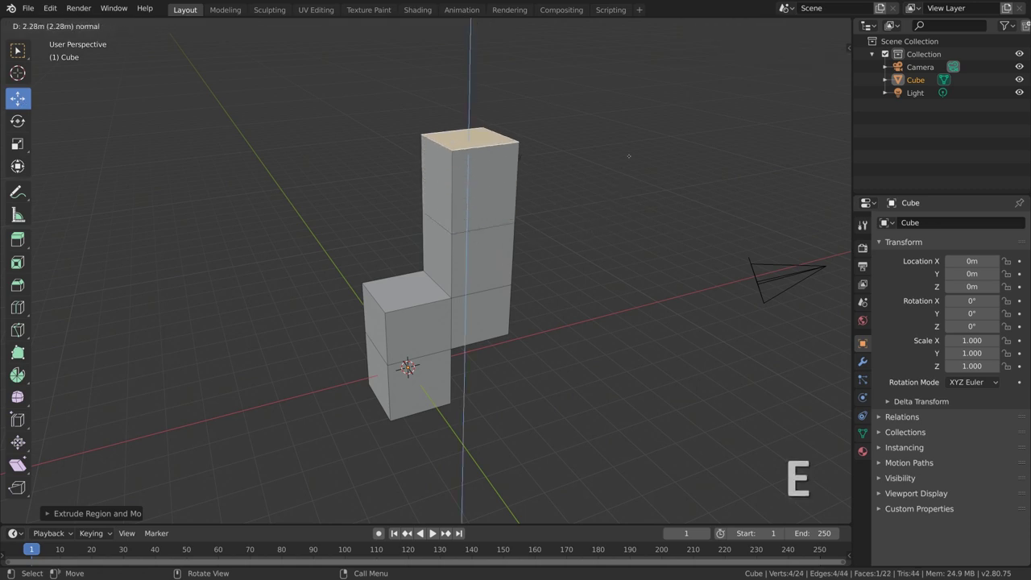
click(544, 192)
- Extrude the topmost block's -Y side face outward twice in a row to form a horizontal beam
key(e)
middle_drag(545, 192, 571, 202)
click(564, 170)
key(e)
click(603, 176)
- Extrude the underside face at the beam's far end downward by about one block
key(e)
click(594, 244)
middle_drag(593, 244, 563, 268)
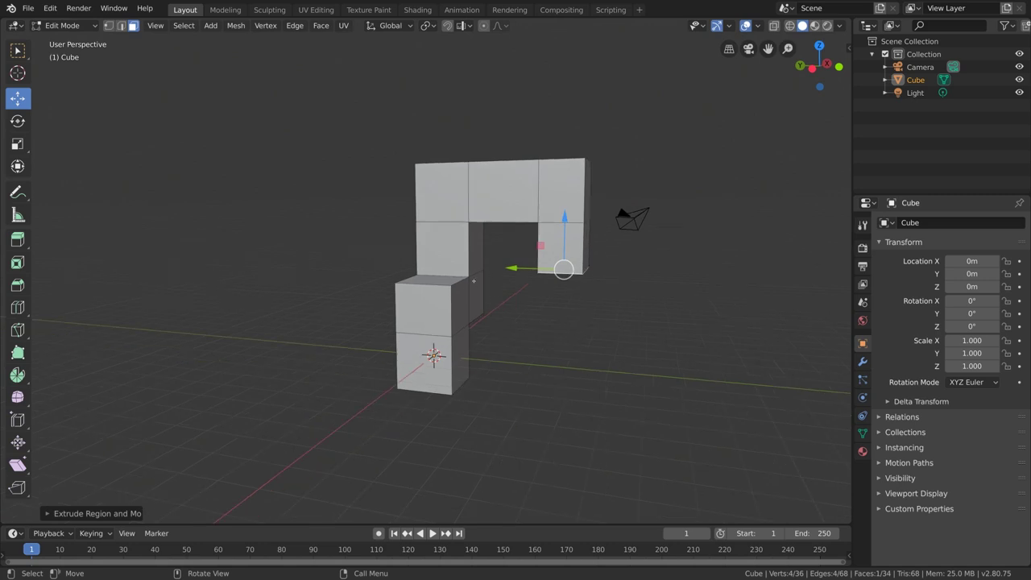
- Inset the middle top face of the beam by a thickness of about 0.42
middle_drag(485, 191, 415, 286)
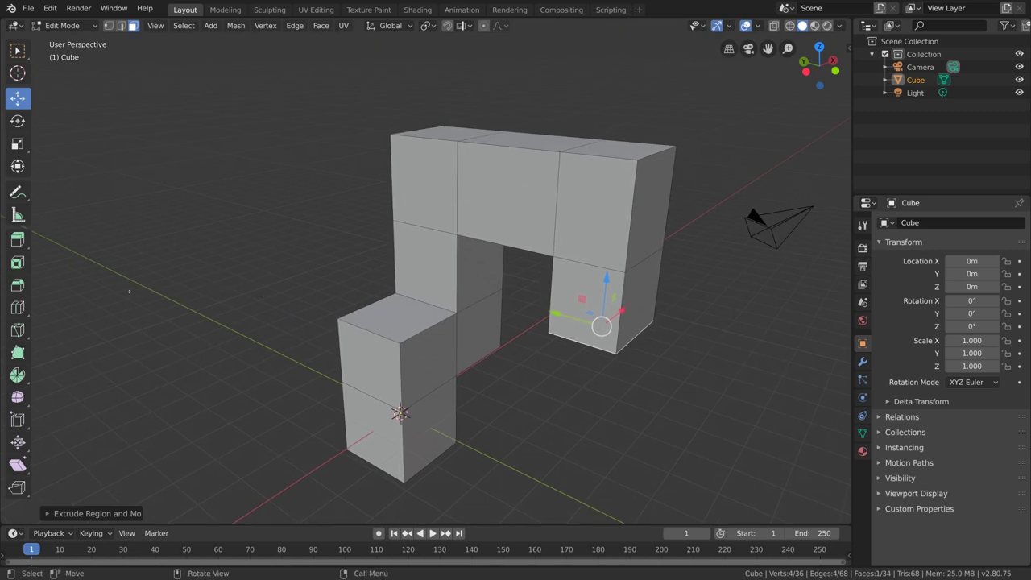
click(17, 263)
middle_drag(467, 161, 492, 132)
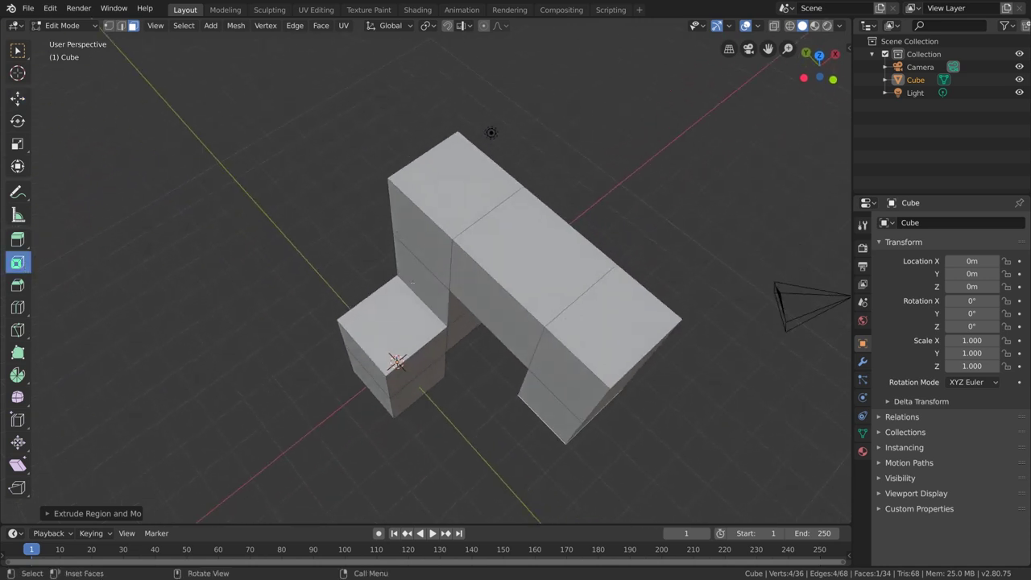
click(516, 241)
middle_drag(516, 241, 302, 173)
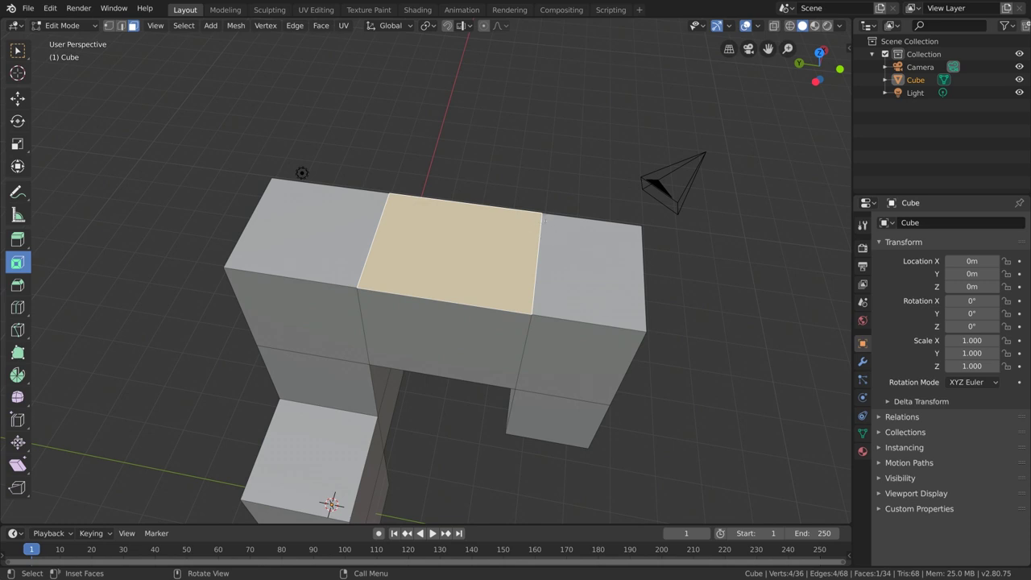
key(i)
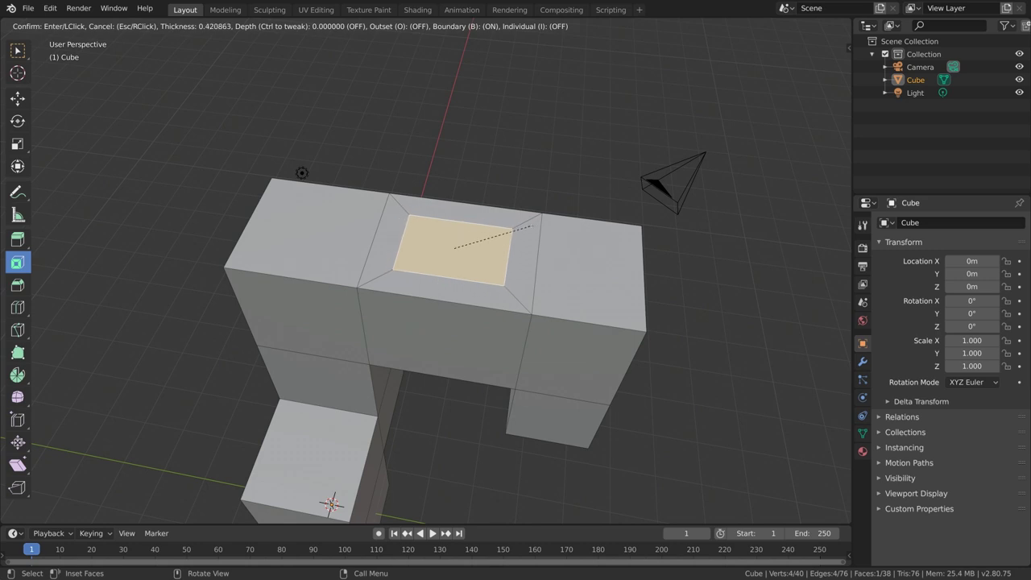
click(530, 226)
- Select each of the four border faces around the inset in turn to inspect them
click(445, 212)
click(383, 242)
click(447, 295)
click(524, 265)
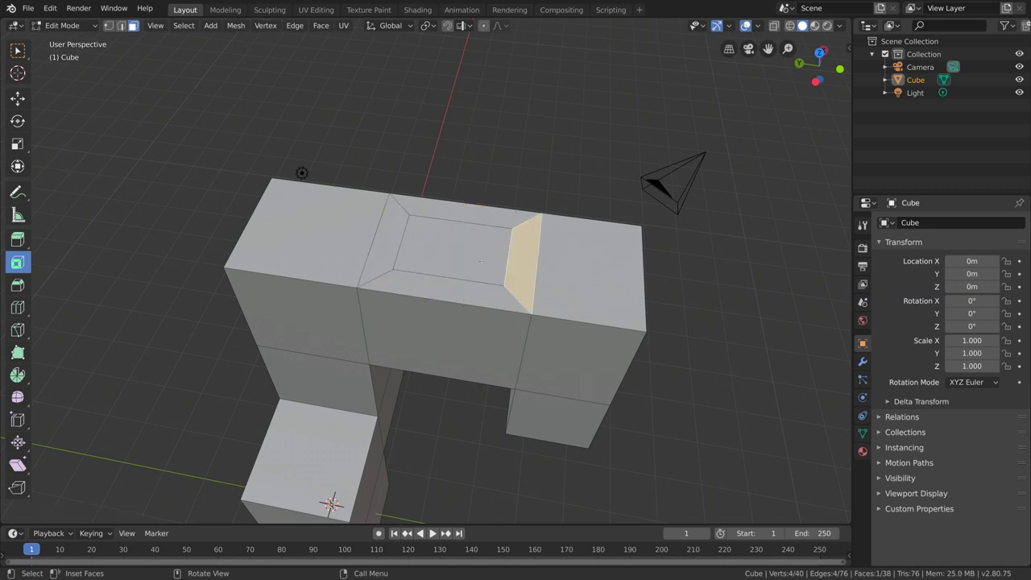
- Extrude the inner face of the inset upward into a smaller block on top of the beam
click(442, 247)
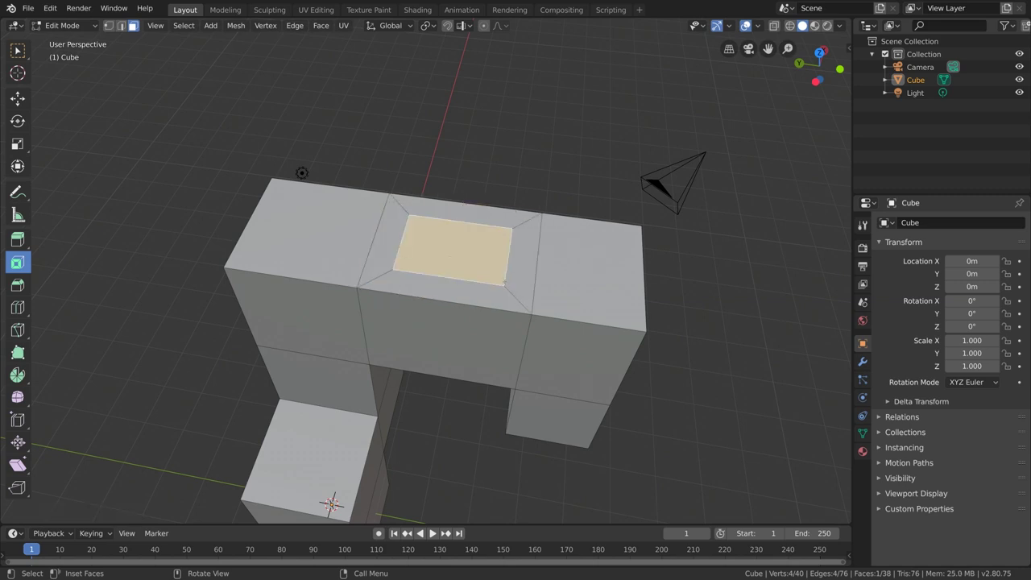
middle_drag(505, 282, 505, 270)
scroll(505, 266, down, 3)
key(e)
middle_drag(516, 306, 522, 282)
click(519, 303)
scroll(522, 278, up, 3)
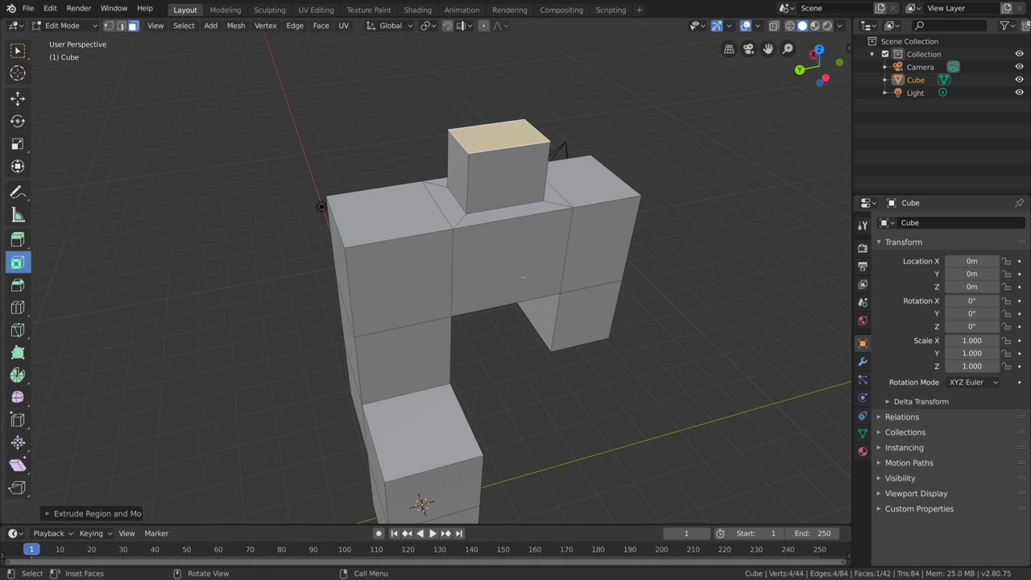
- Bevel the three connected edges along the -X side of the beam's top with a width of about 0.242 m
middle_drag(523, 277, 474, 286)
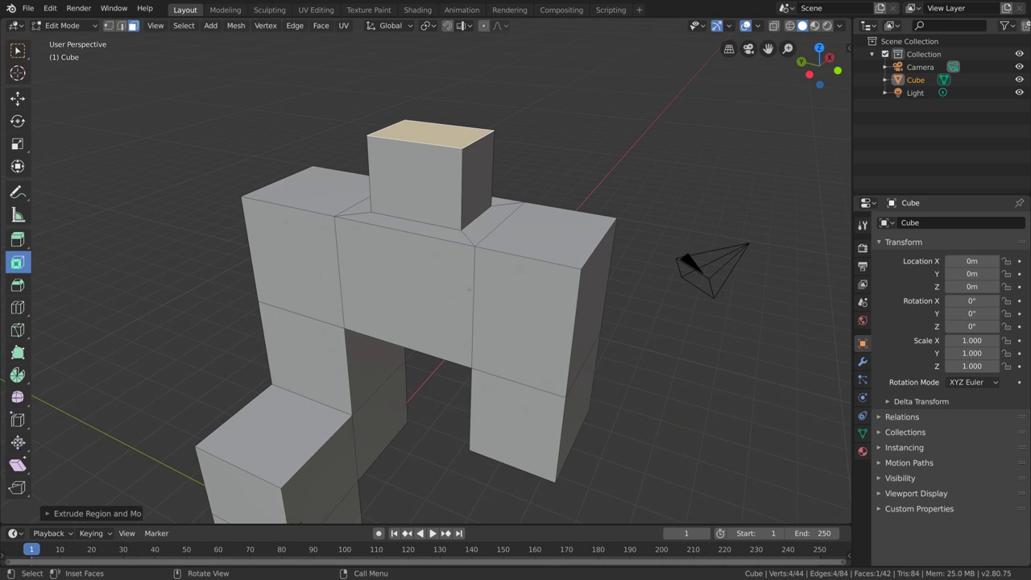
key(shift+space)
key(ctrl+b)
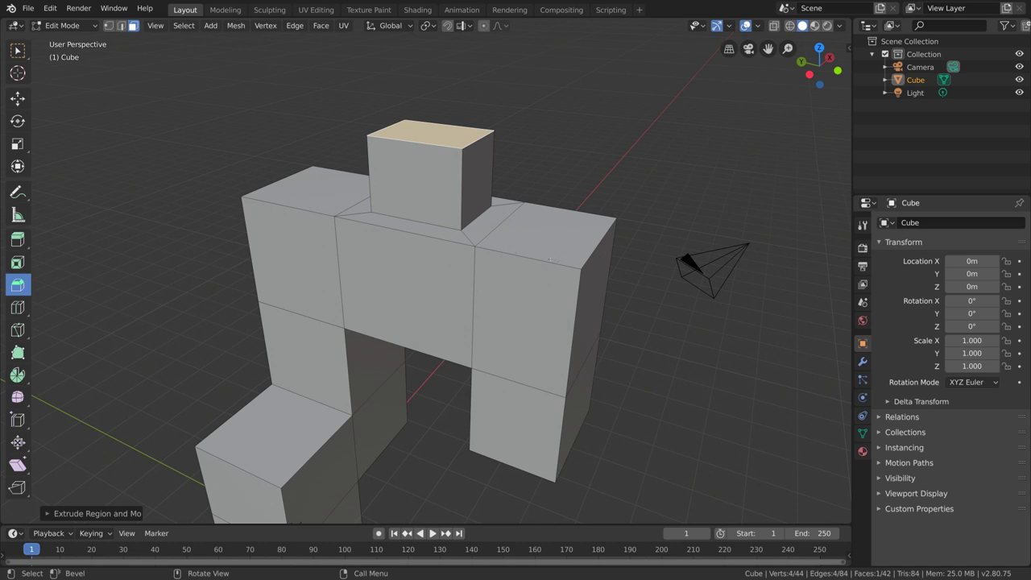
click(121, 25)
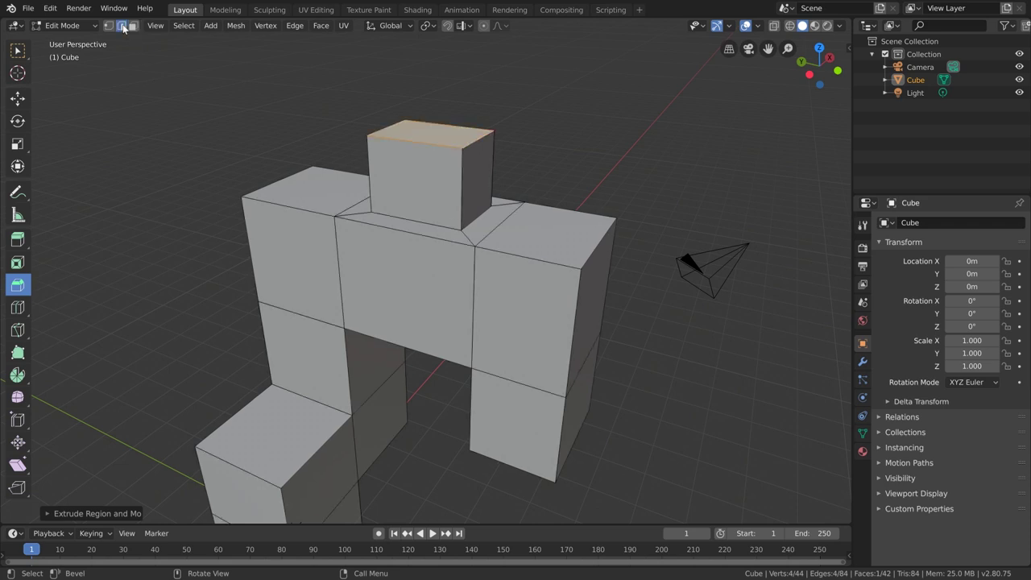
alt+click(390, 234)
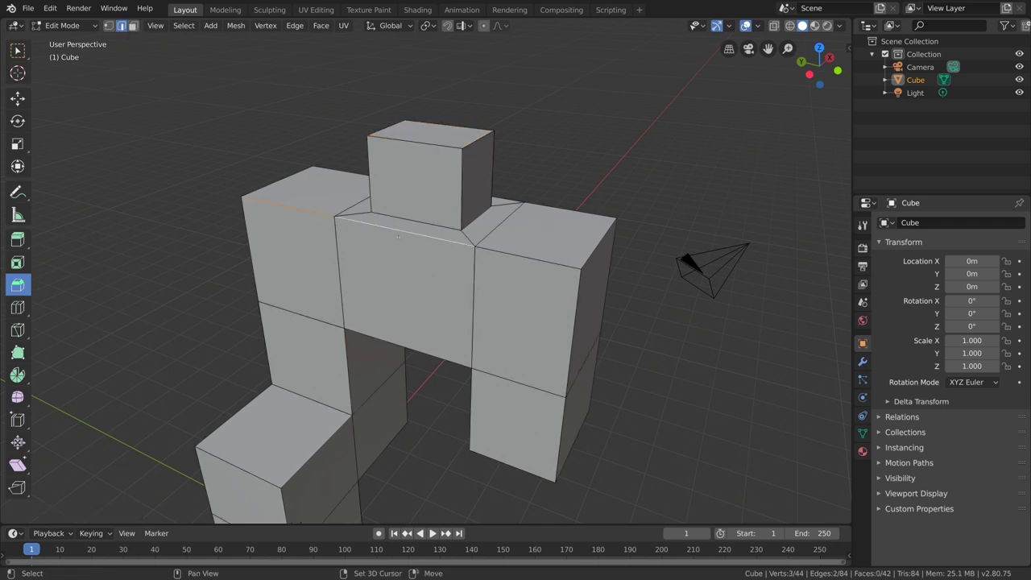
shift+click(524, 256)
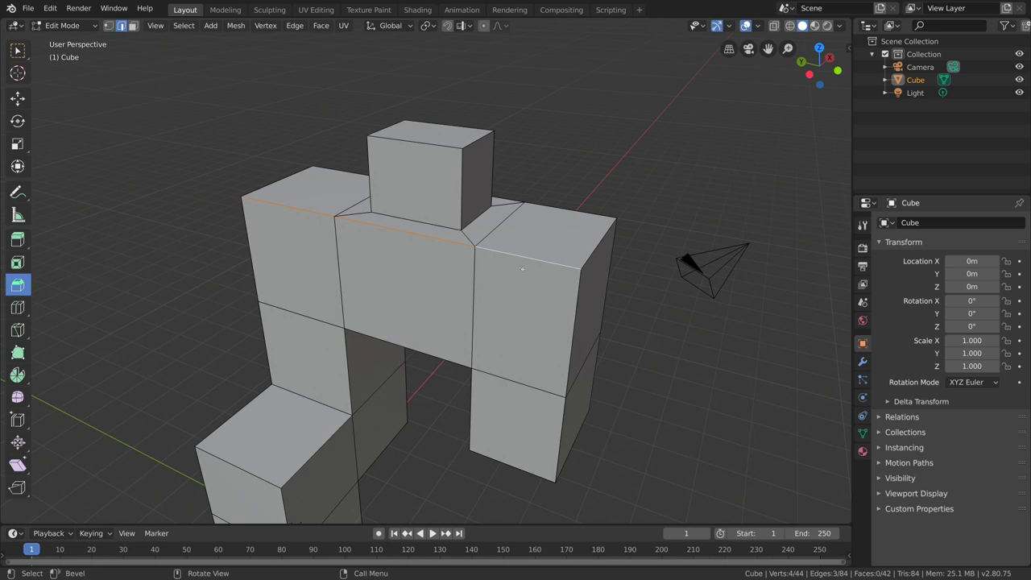
key(ctrl+b)
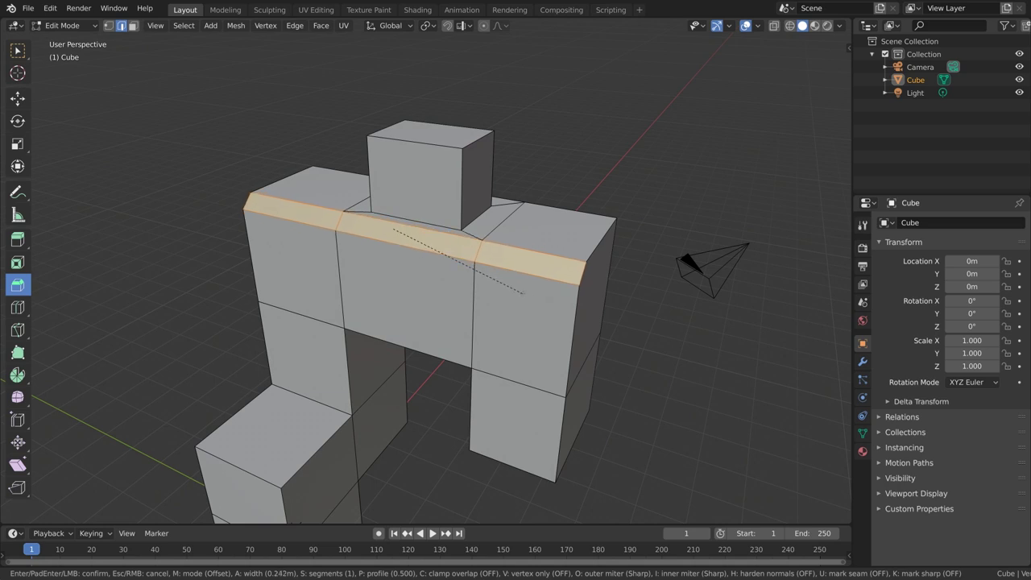
click(523, 294)
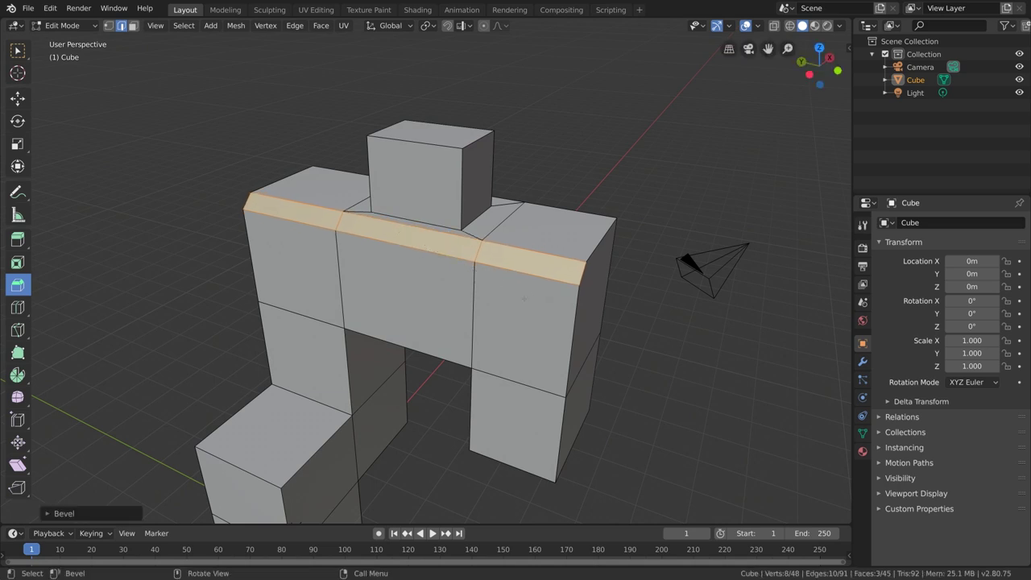
- Set the bevel along the beam's top edge to 7 segments and a width of 0.222 m
middle_drag(437, 365, 498, 260)
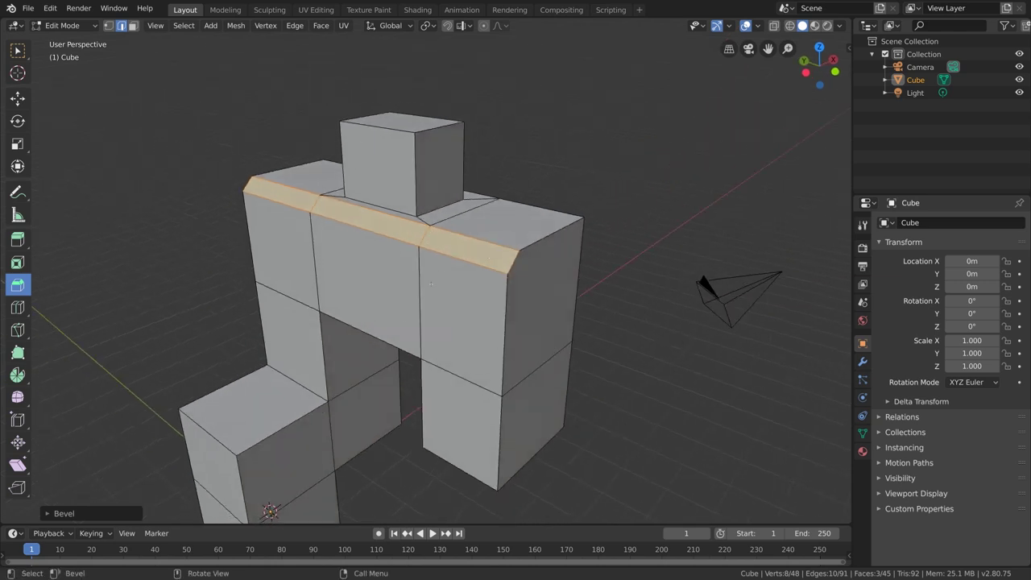
click(49, 513)
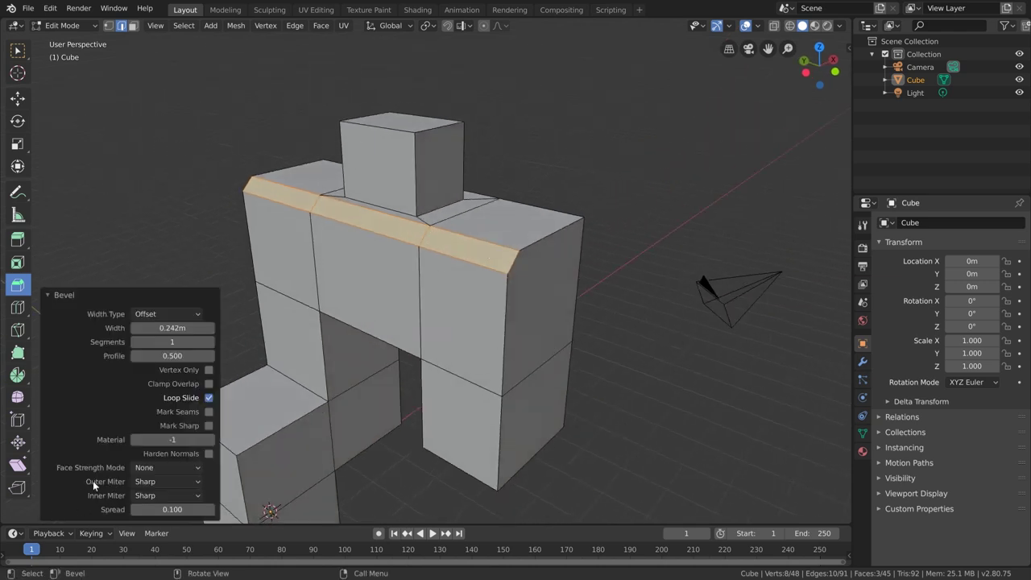
drag(211, 342, 255, 338)
middle_drag(496, 307, 474, 210)
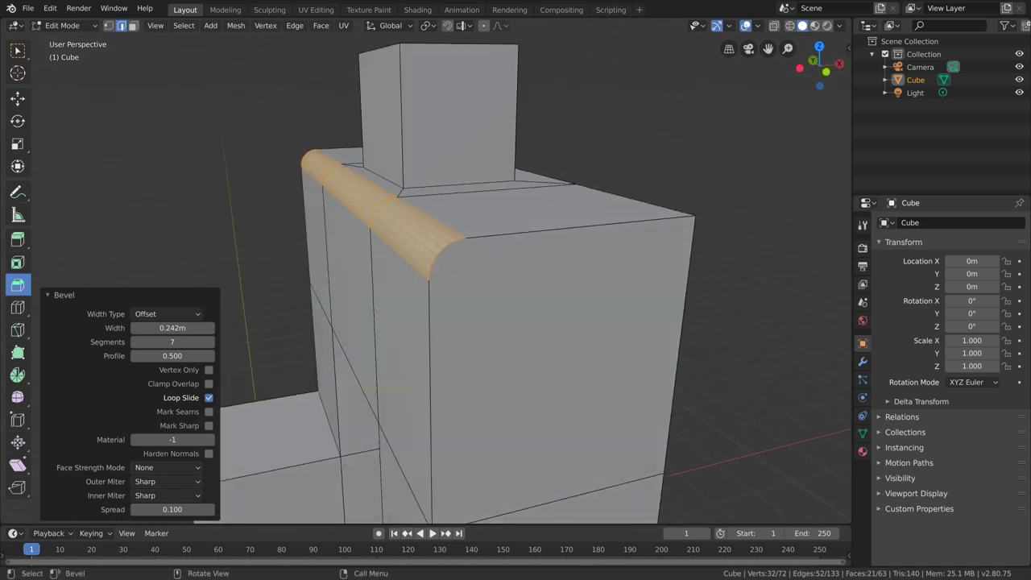
scroll(443, 282, down, 3)
click(134, 328)
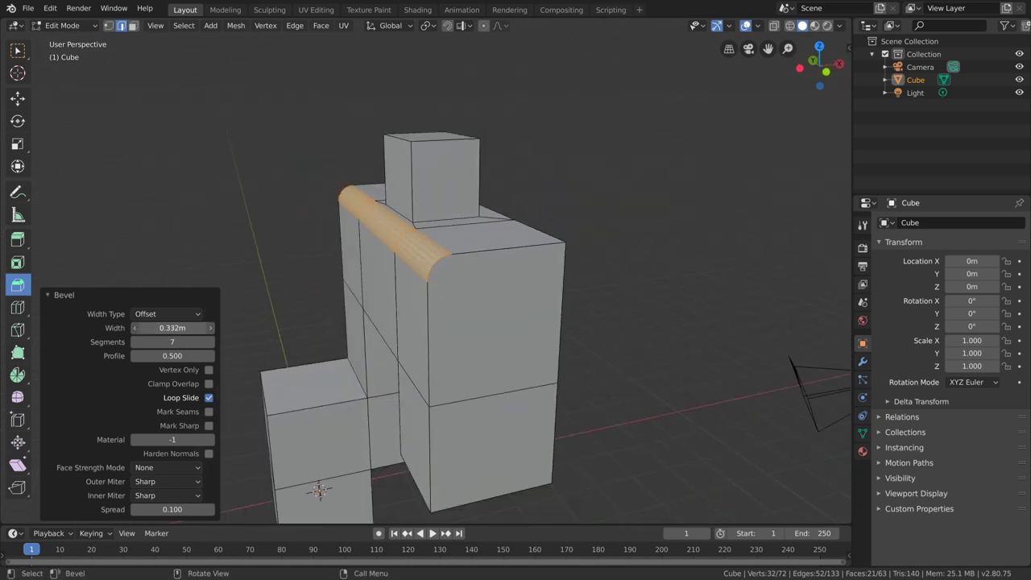
click(135, 327)
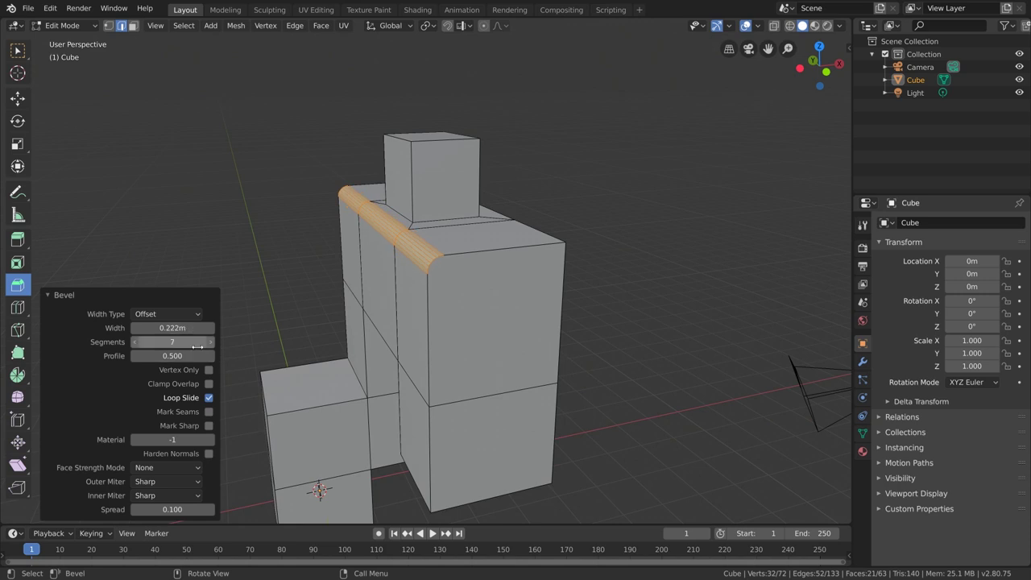
middle_drag(379, 318, 430, 304)
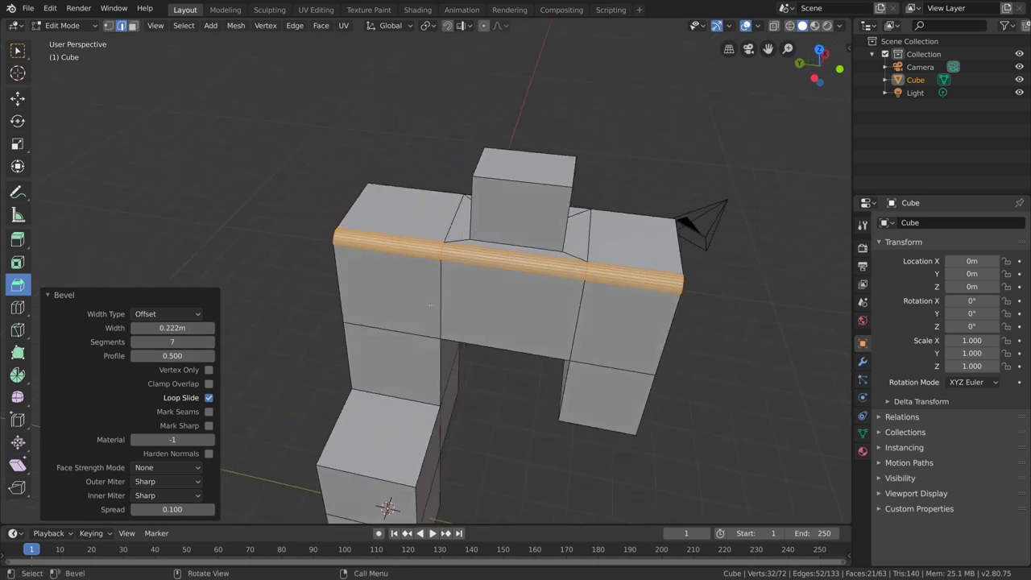
click(63, 296)
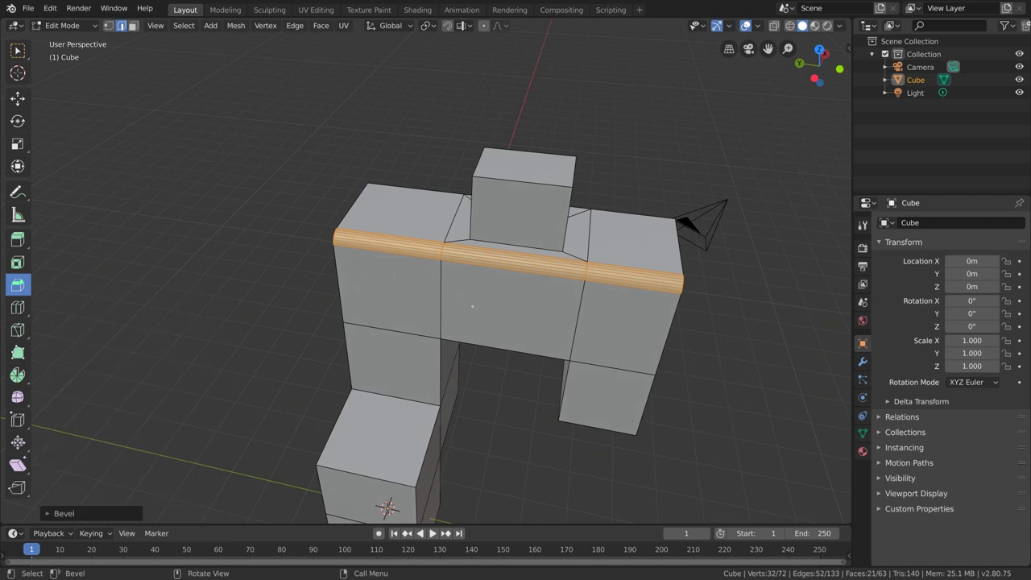
- Deselect everything in vertex select mode and add a loop cut lengthwise through the middle of the small block's top
mouse_move(475, 314)
middle_down()
mouse_move(483, 288)
mouse_move(485, 320)
middle_up()
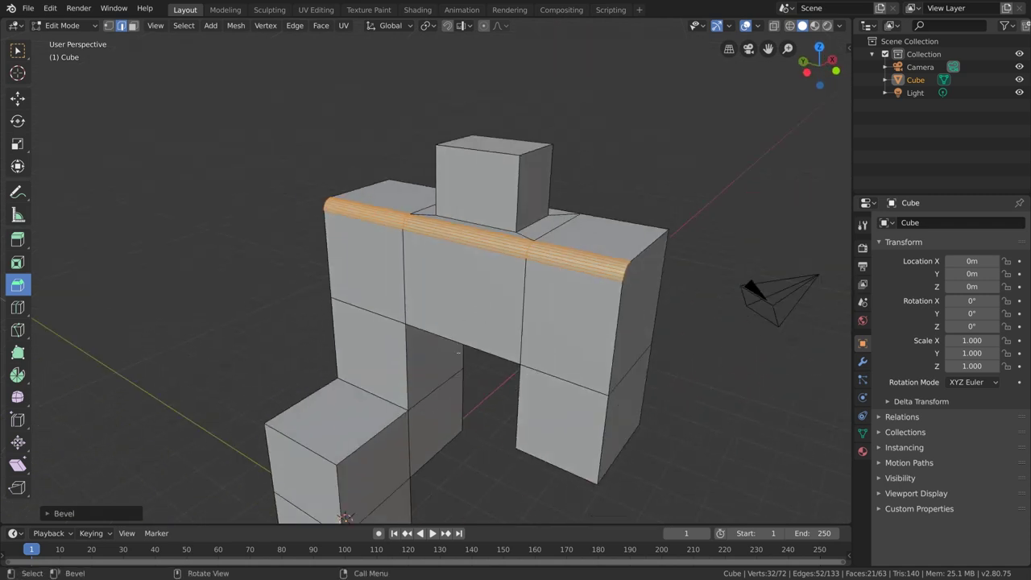
scroll(457, 351, down, 2)
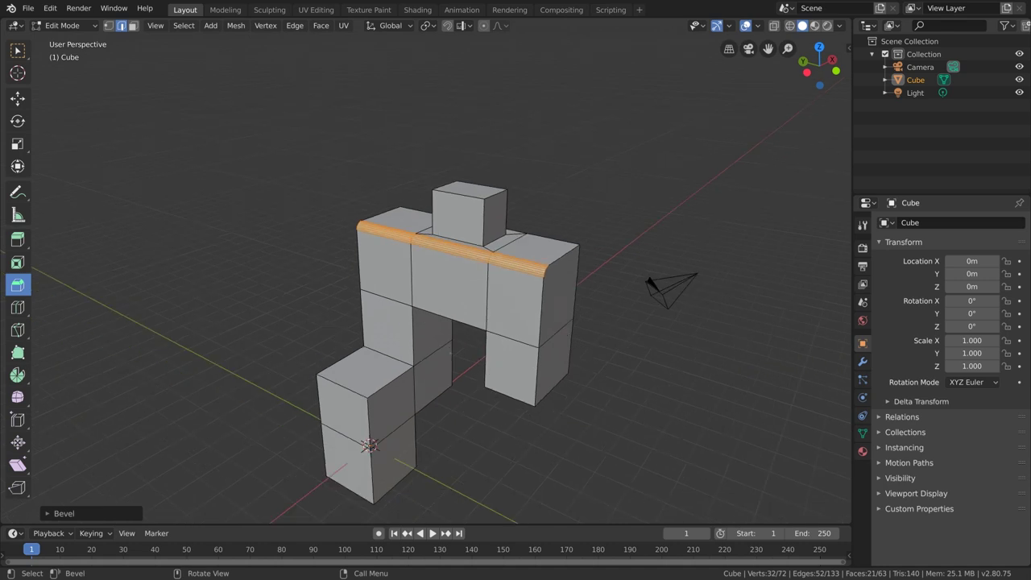
scroll(451, 352, up, 4)
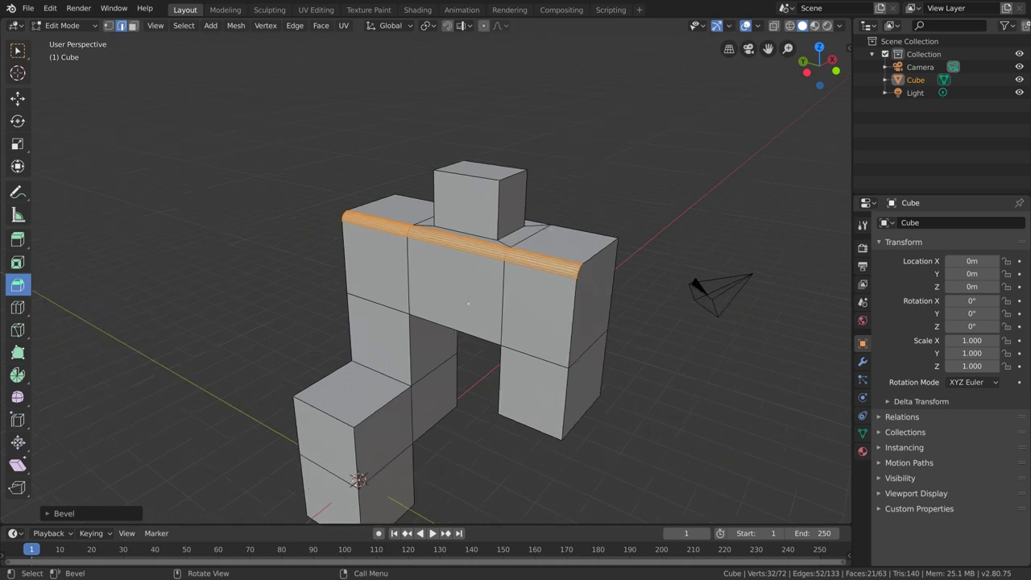
scroll(434, 367, up, 3)
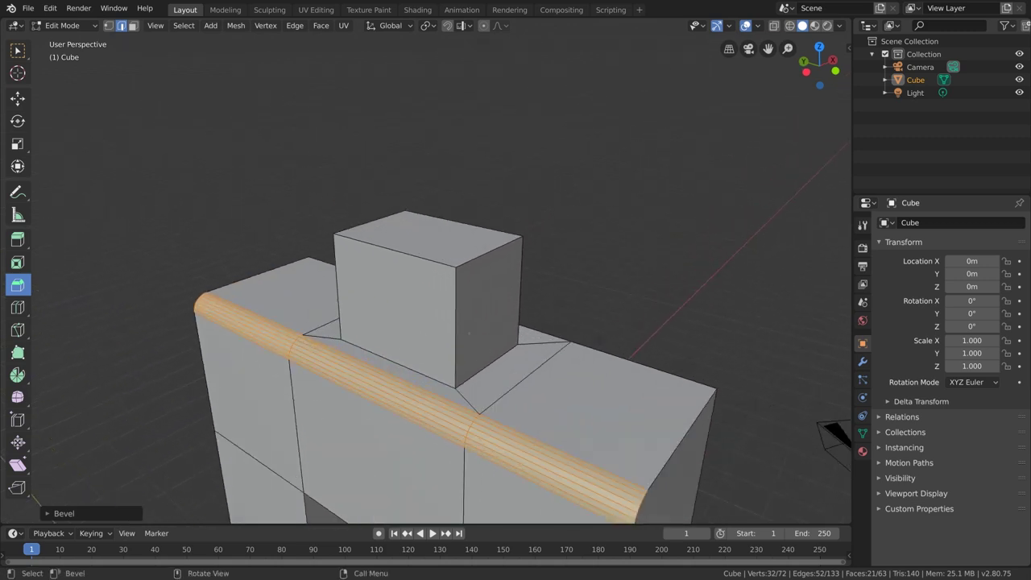
middle_drag(435, 363, 342, 300)
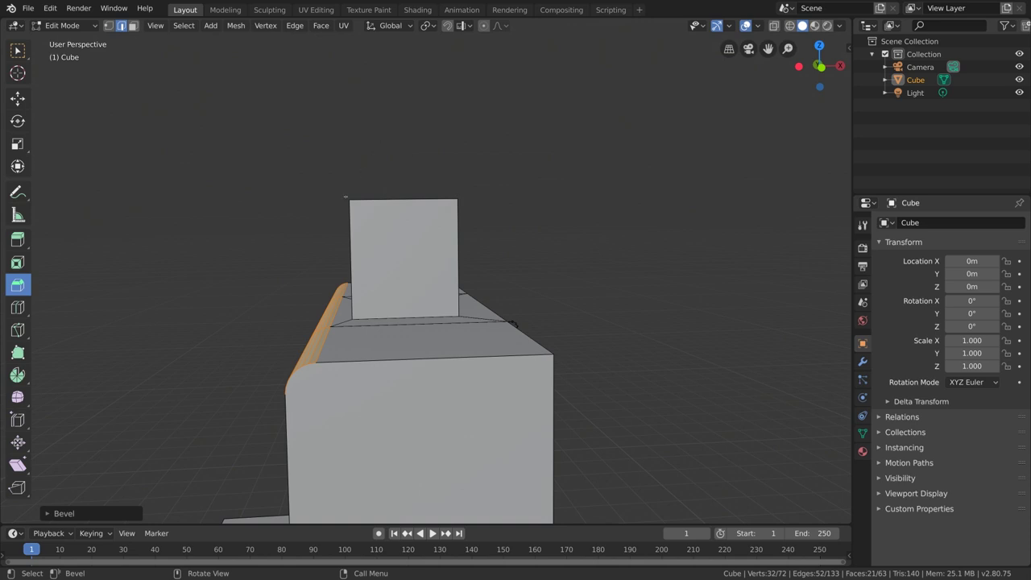
middle_drag(342, 300, 354, 334)
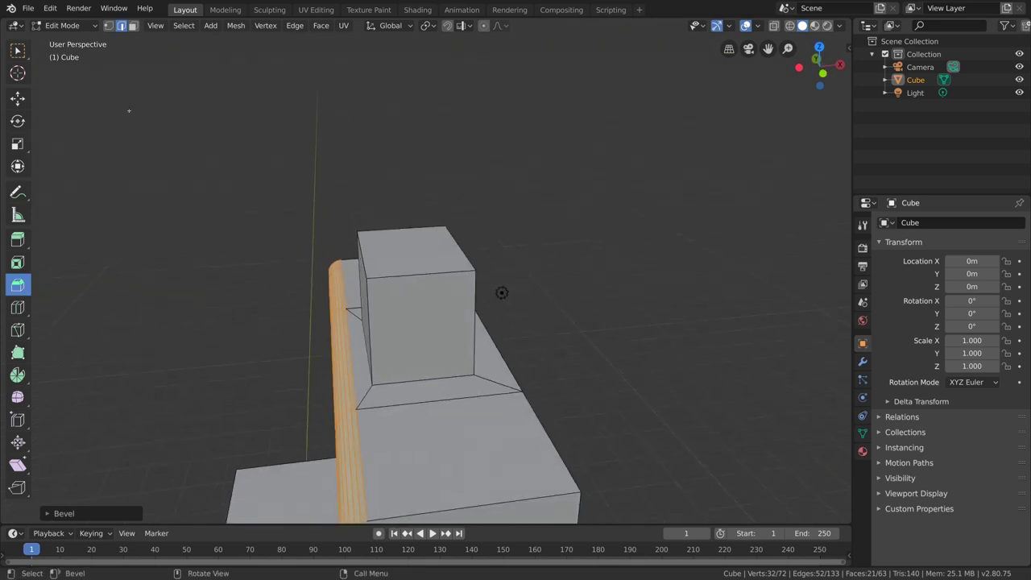
click(108, 25)
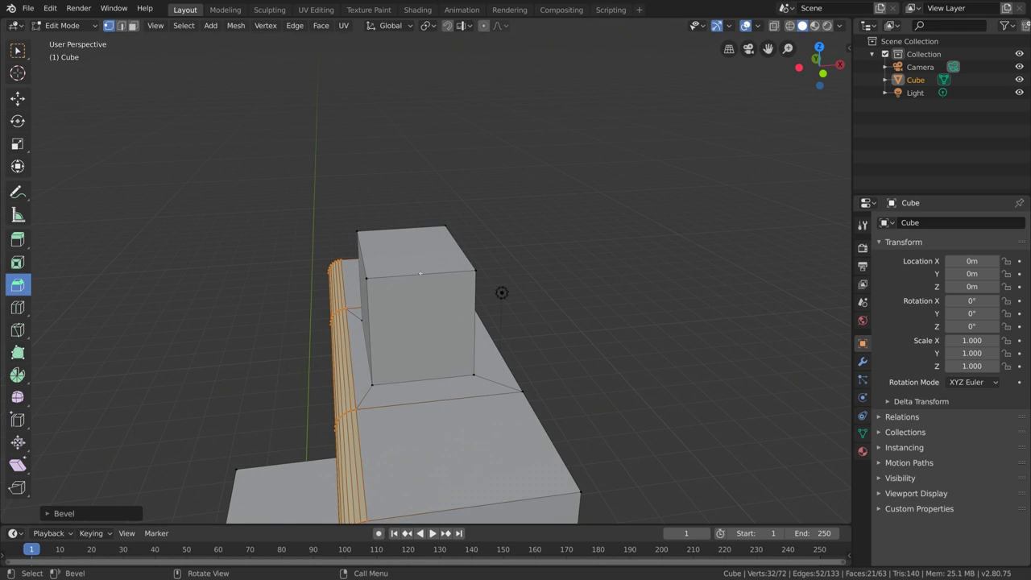
key(alt+a)
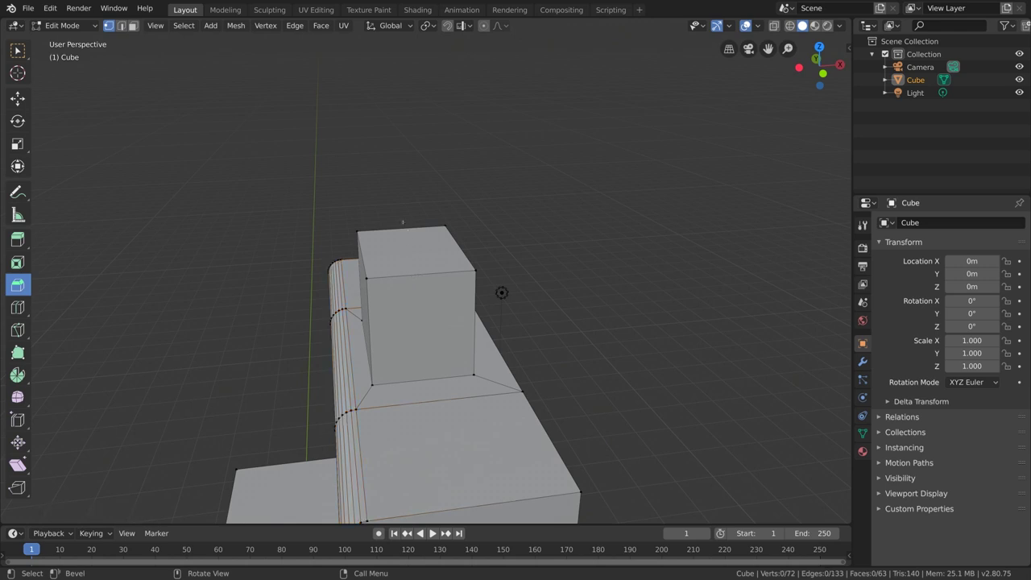
middle_drag(411, 264, 403, 192)
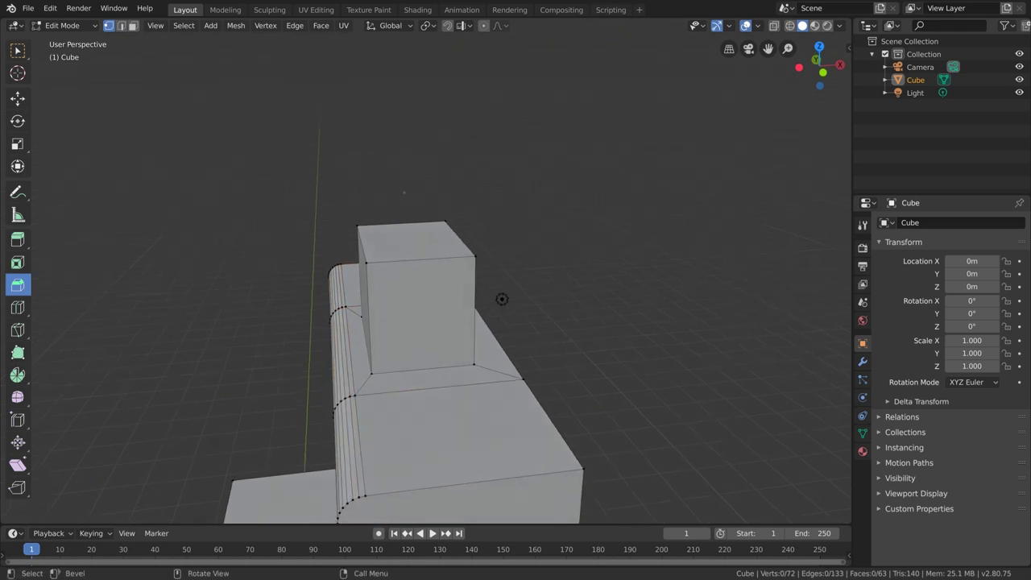
click(18, 307)
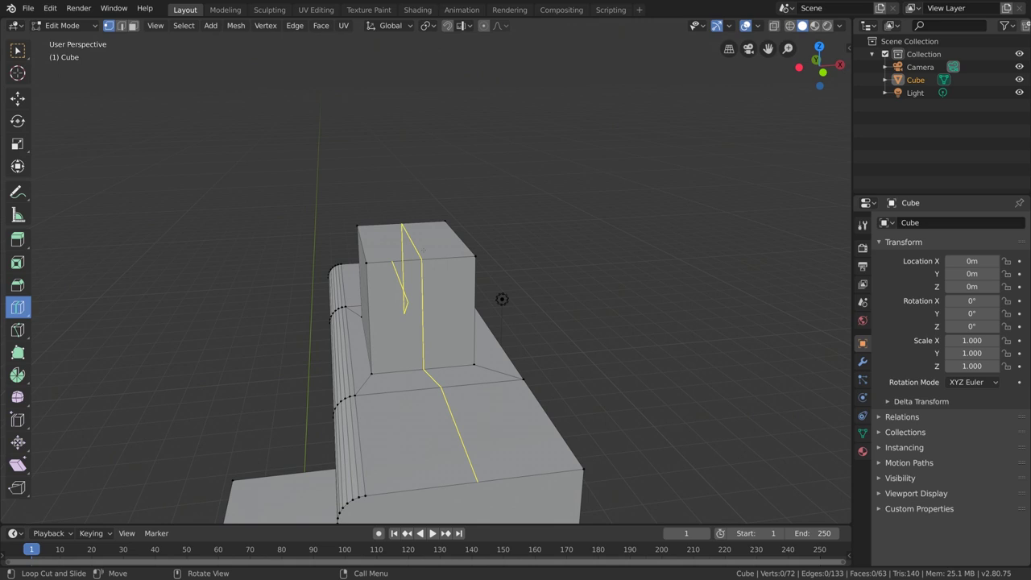
click(421, 250)
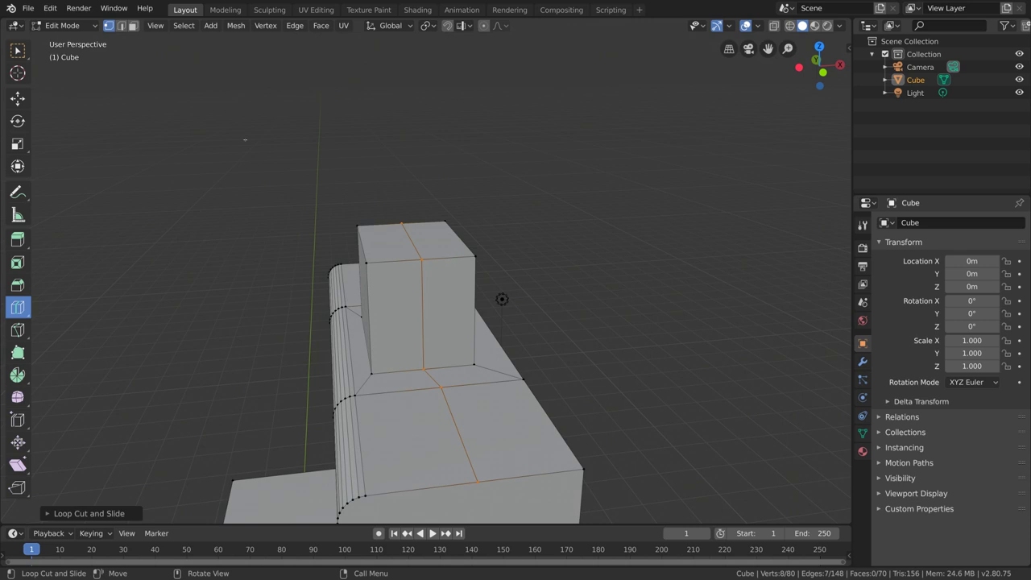
- Move the two middle vertices on the small block's top upward to form a gabled roof ridge
click(23, 102)
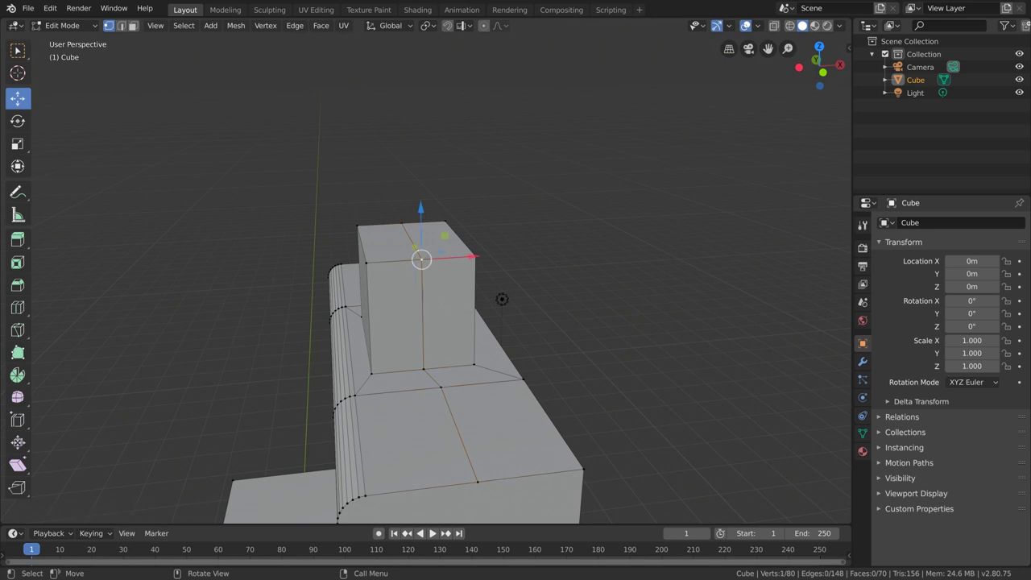
click(433, 264)
middle_drag(434, 266, 407, 186)
drag(408, 186, 408, 147)
middle_drag(407, 147, 503, 200)
- Knife-cut the small block's -Y end from the -X eave corner to the middle vertex at its base
scroll(508, 261, up, 4)
click(24, 331)
scroll(503, 199, up, 4)
middle_drag(483, 241, 369, 354)
middle_drag(373, 347, 379, 345)
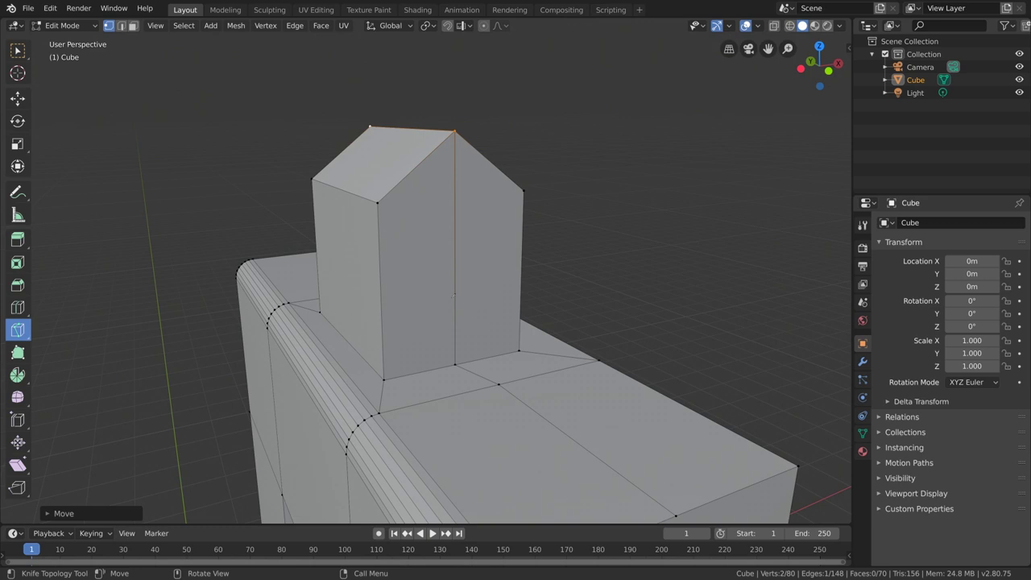
click(378, 203)
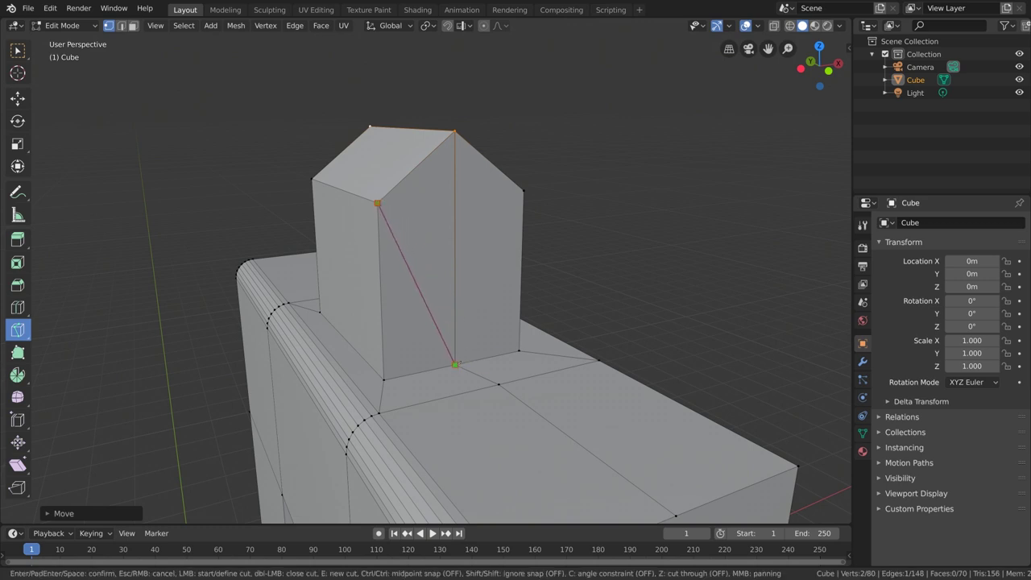
click(456, 364)
key(Return)
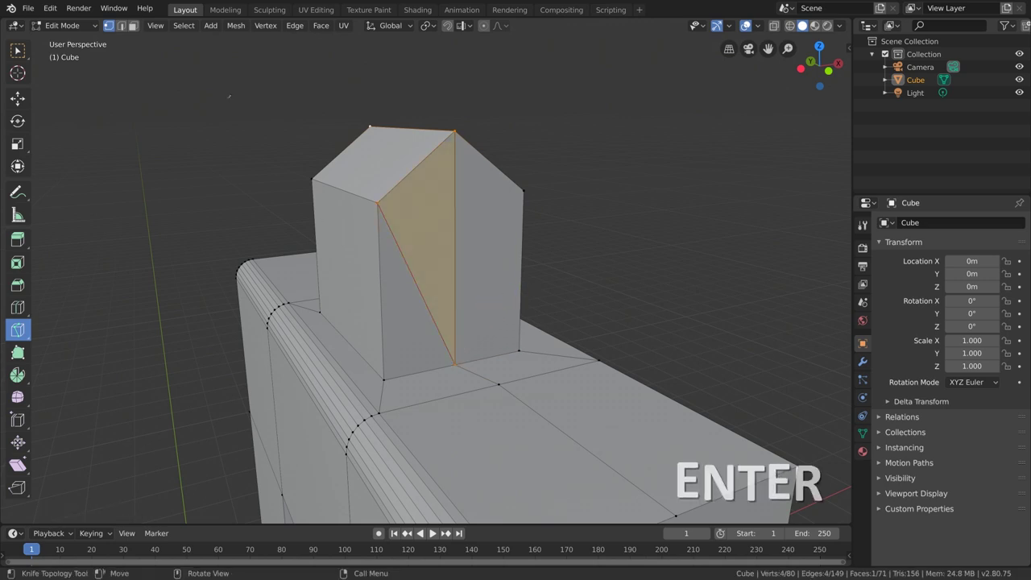
- Select the triangular face made by the knife cut in face select mode and move it outward in the -Y direction
click(133, 26)
click(432, 235)
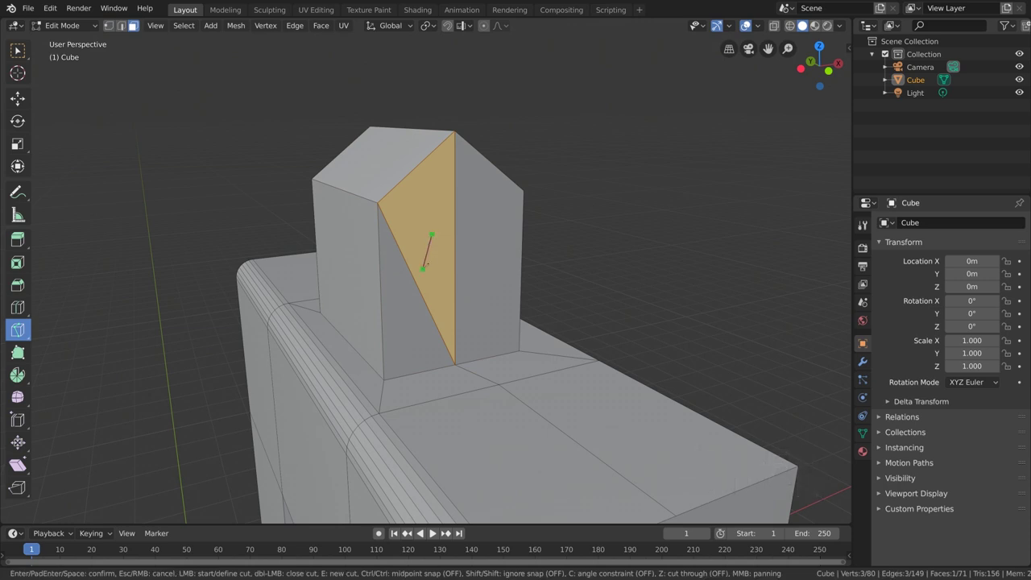
key(Escape)
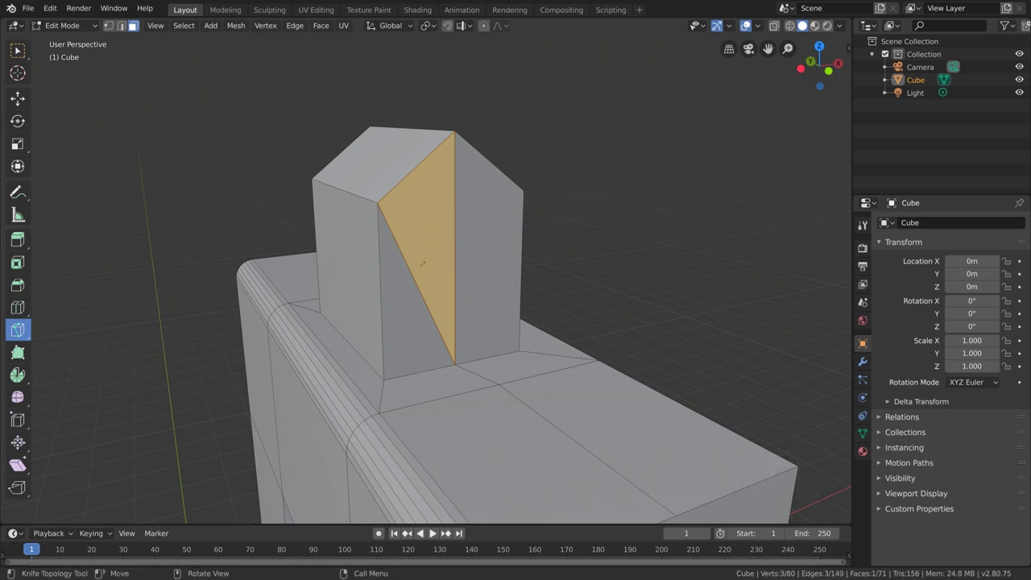
click(17, 97)
middle_drag(430, 237, 526, 258)
drag(526, 259, 552, 270)
middle_drag(551, 270, 553, 379)
middle_drag(459, 379, 456, 279)
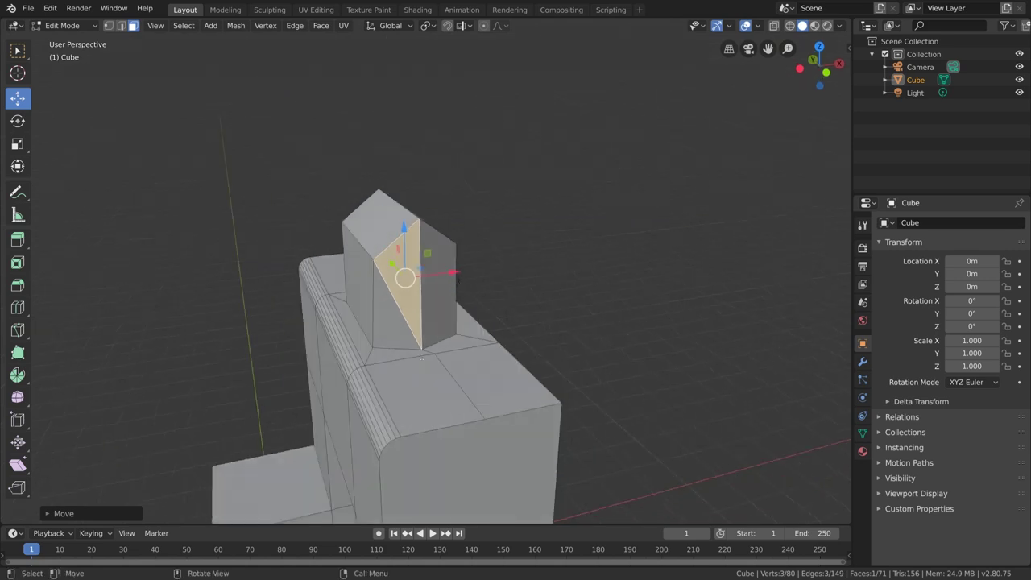
- Add a vertical loop cut through the leg with the foot and a horizontal loop cut across the beam's -X side
scroll(457, 279, down, 5)
middle_drag(456, 278, 532, 288)
scroll(477, 328, up, 2)
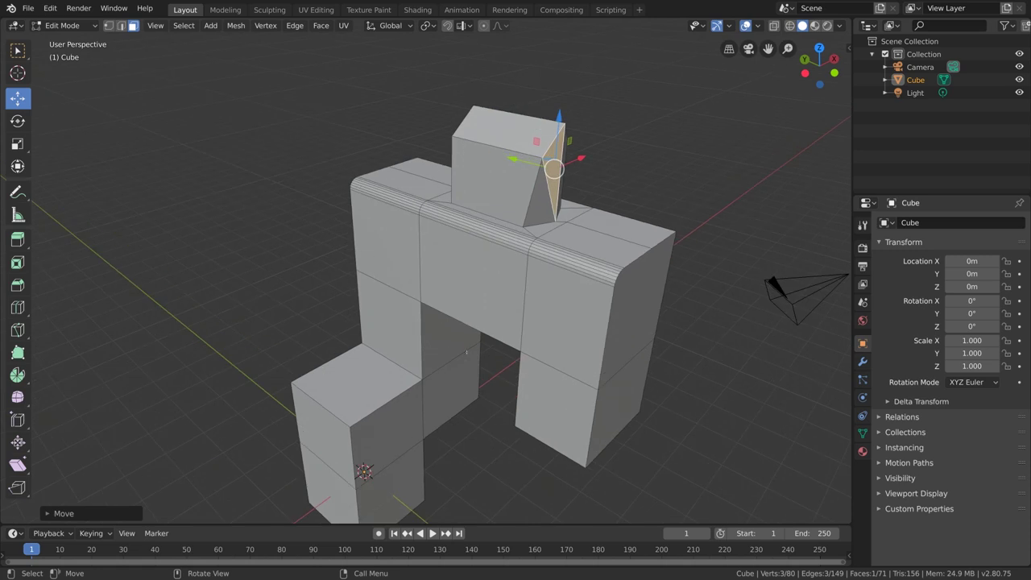
middle_drag(477, 328, 290, 329)
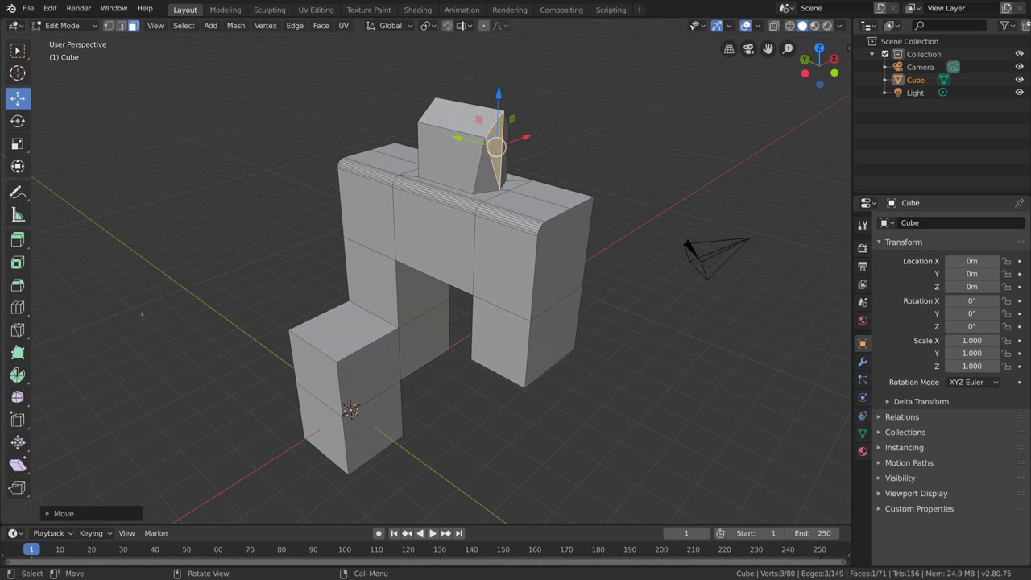
click(18, 262)
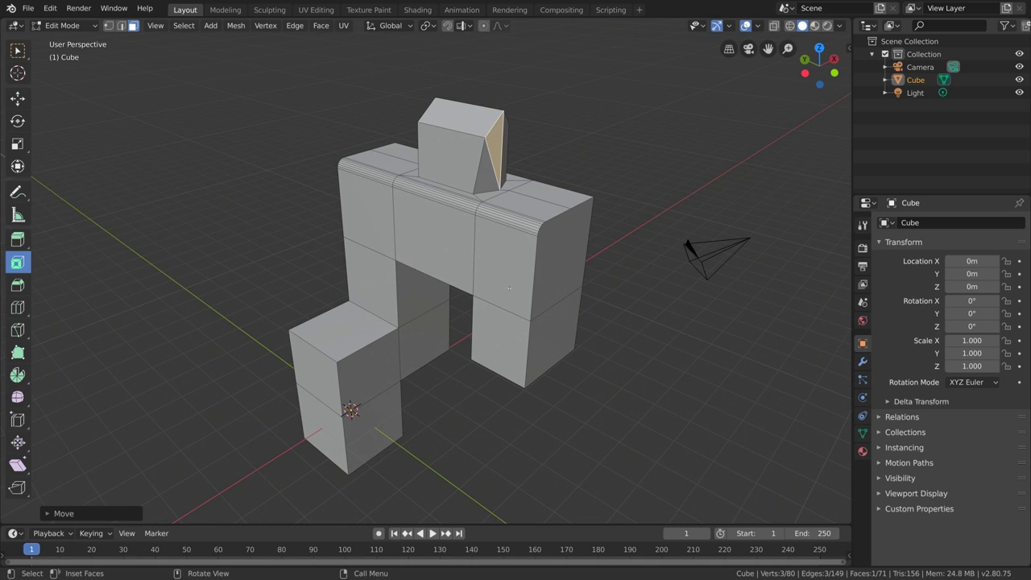
click(18, 284)
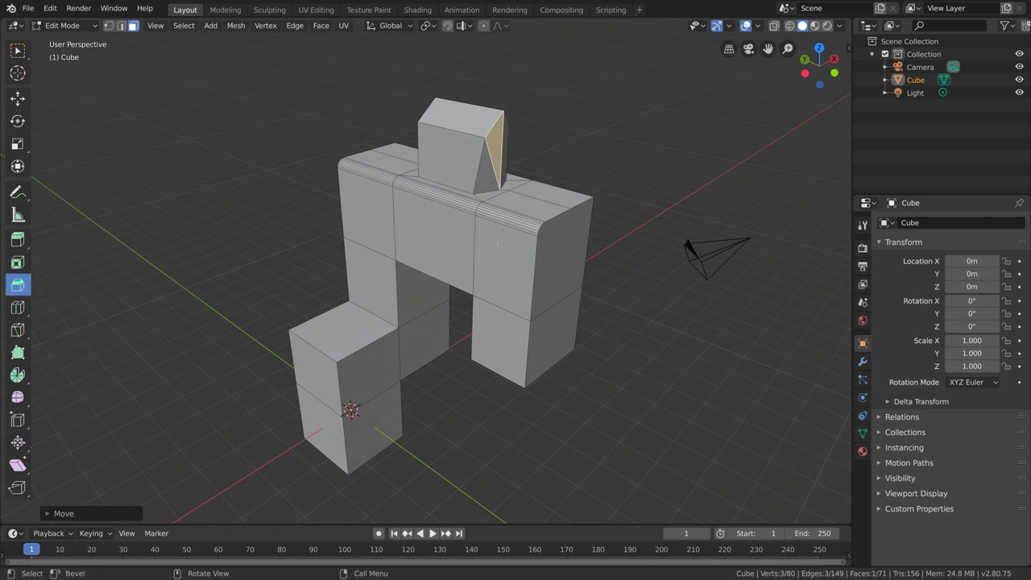
click(17, 307)
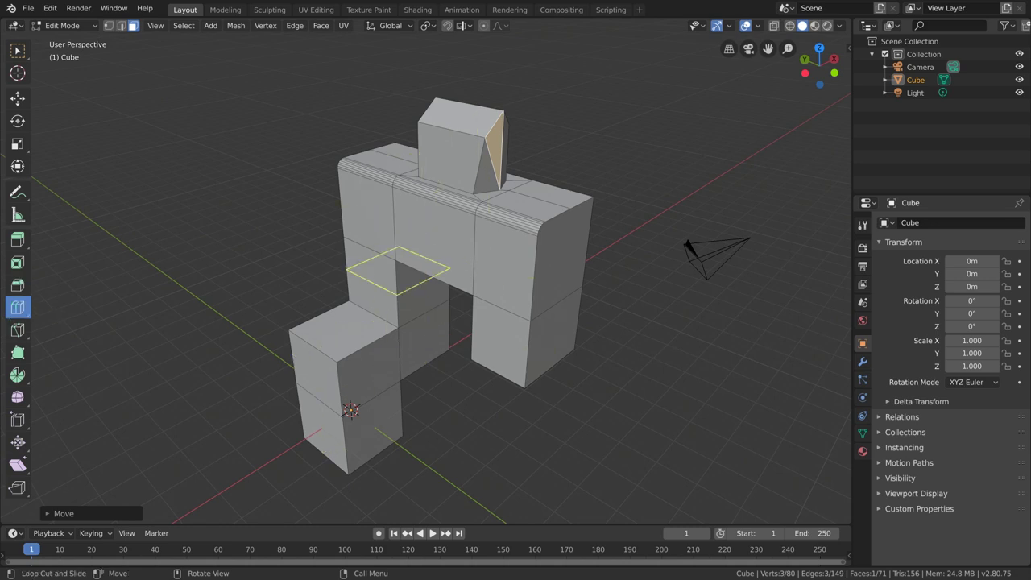
click(371, 234)
click(439, 241)
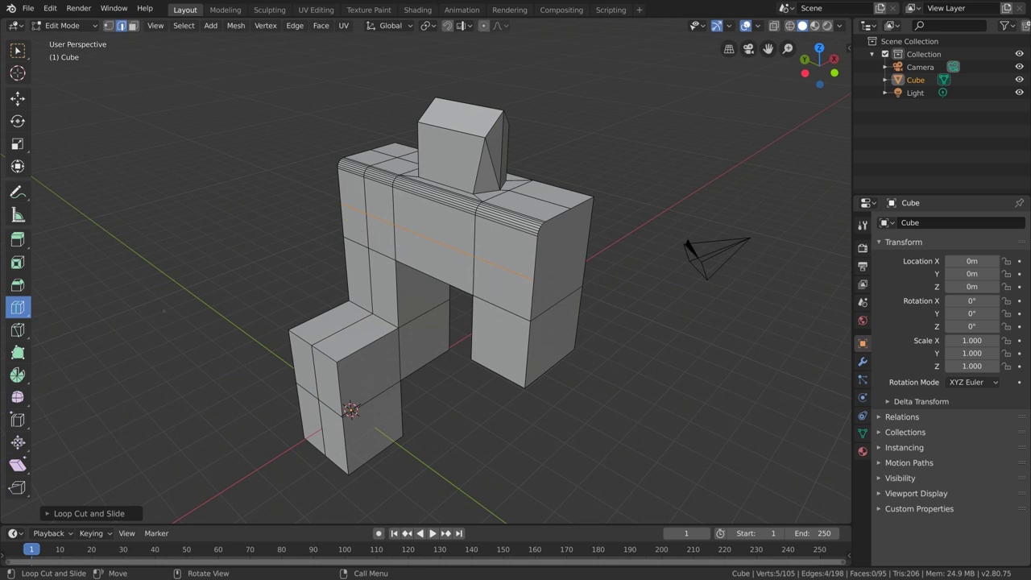
- Knife-cut a freehand closed shape across the beam's -X side, down the leg and onto the top of the foot
click(19, 330)
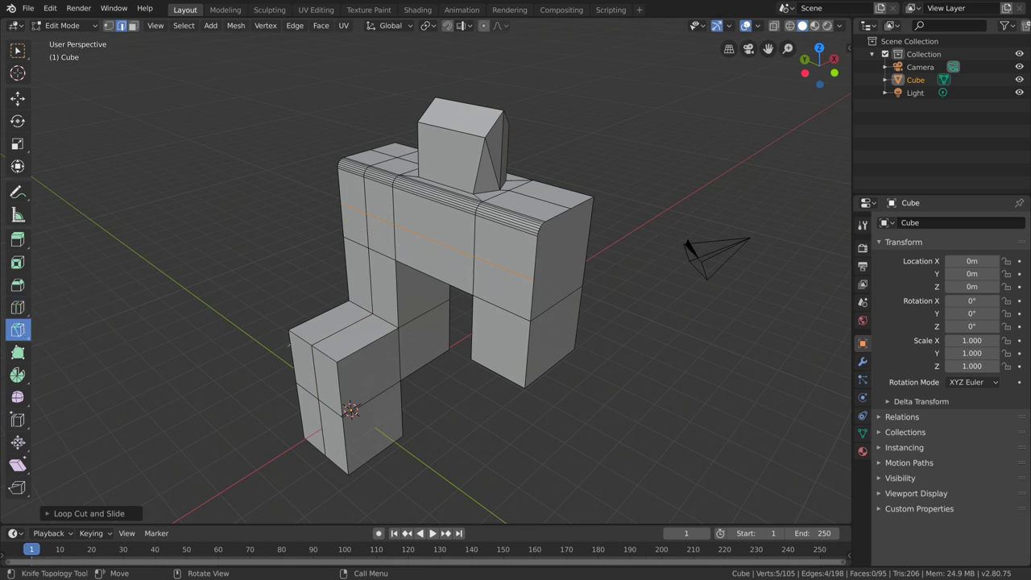
click(367, 212)
click(476, 187)
click(475, 250)
click(394, 239)
click(368, 292)
click(344, 349)
click(373, 221)
key(Return)
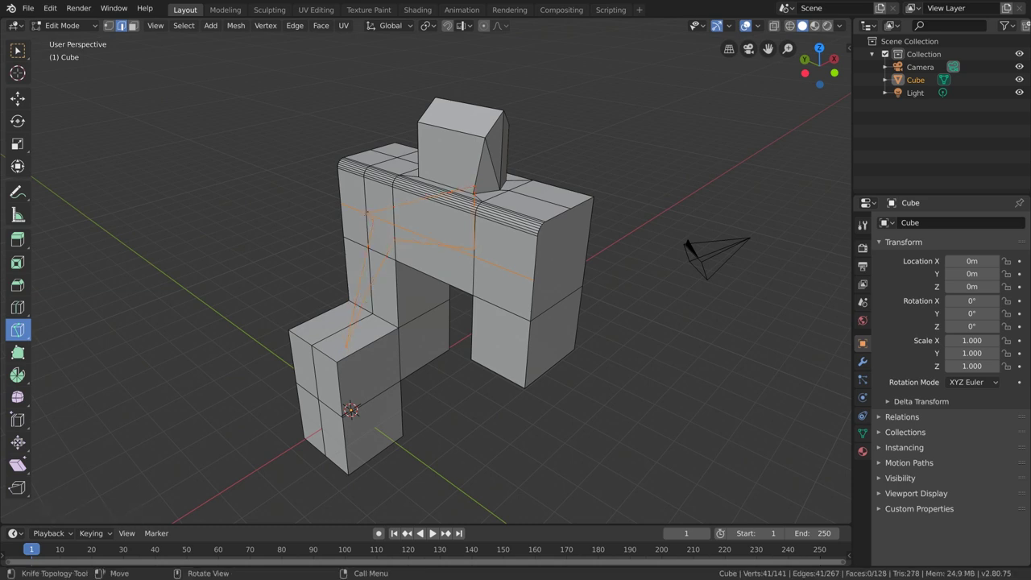
middle_drag(633, 411, 545, 396)
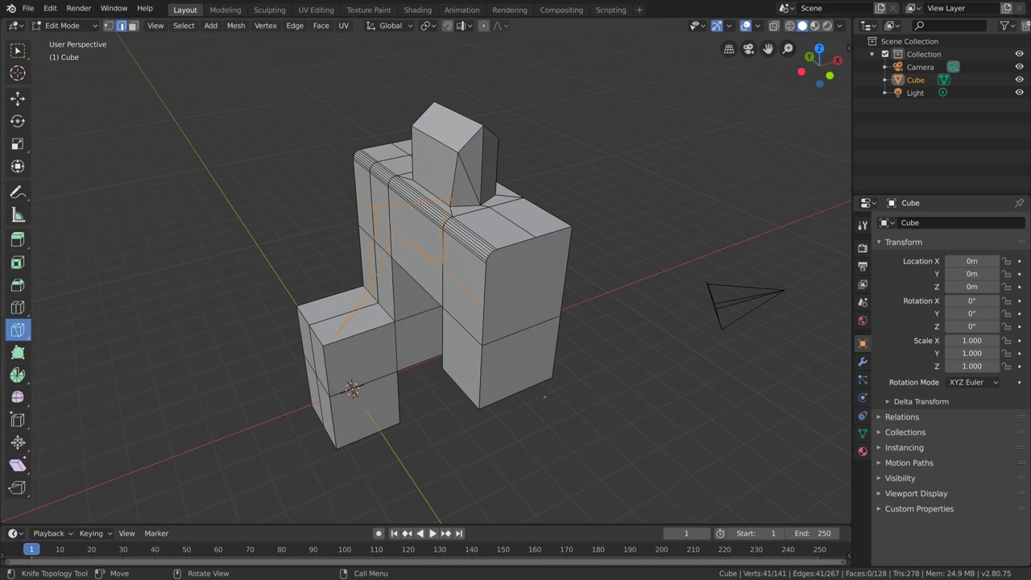